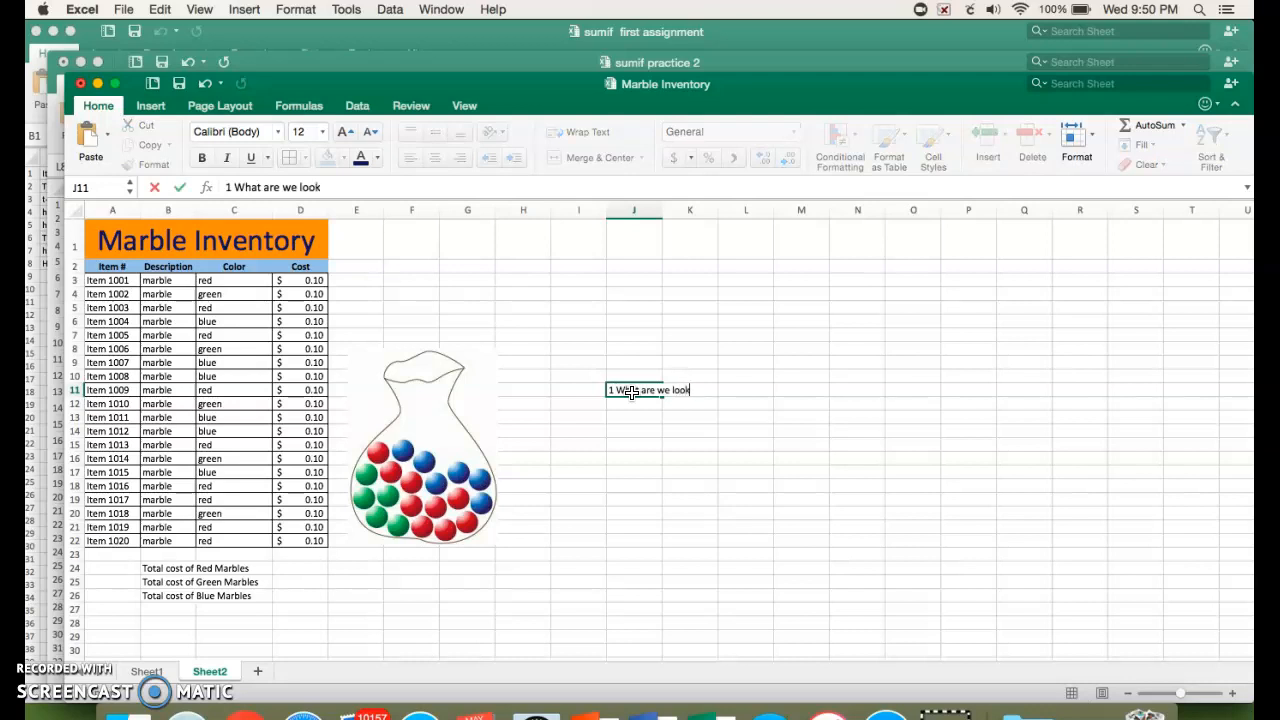
Step: Finish the question list in J11:J13: "1 What are we looking for", "2. Where can we find it" and "3 What are we adding"
key(Return)
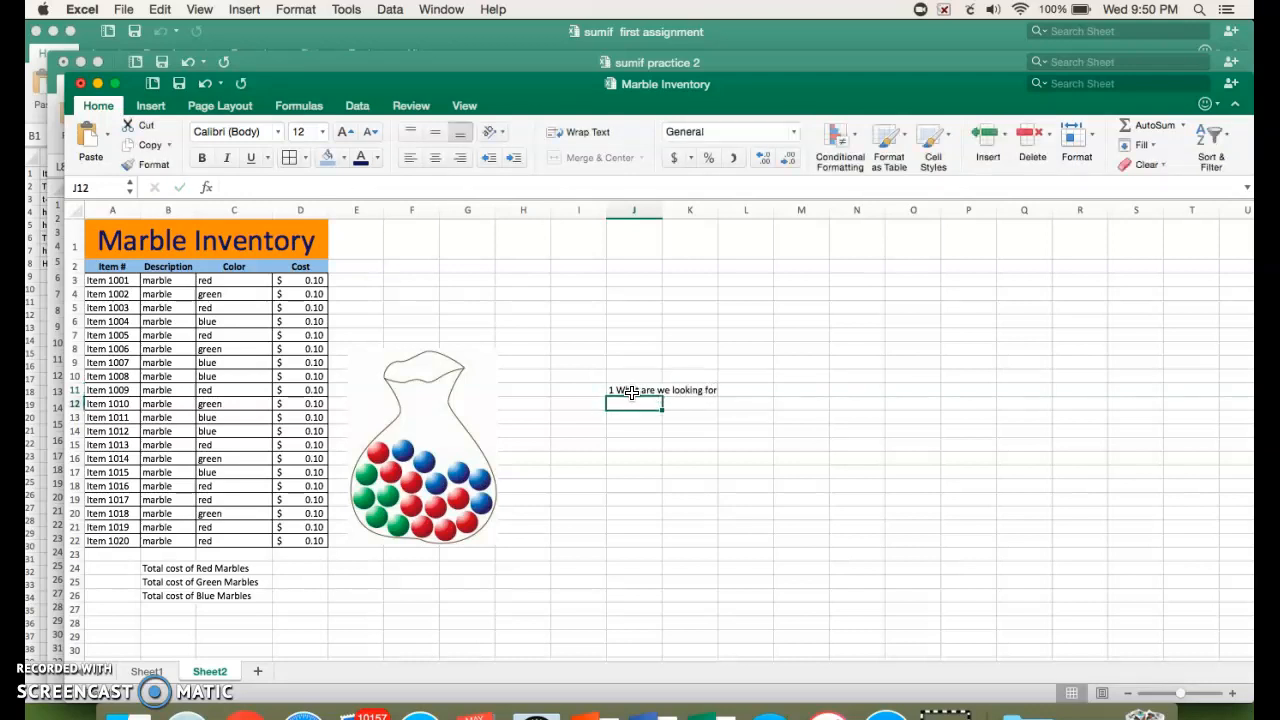
text(2.)
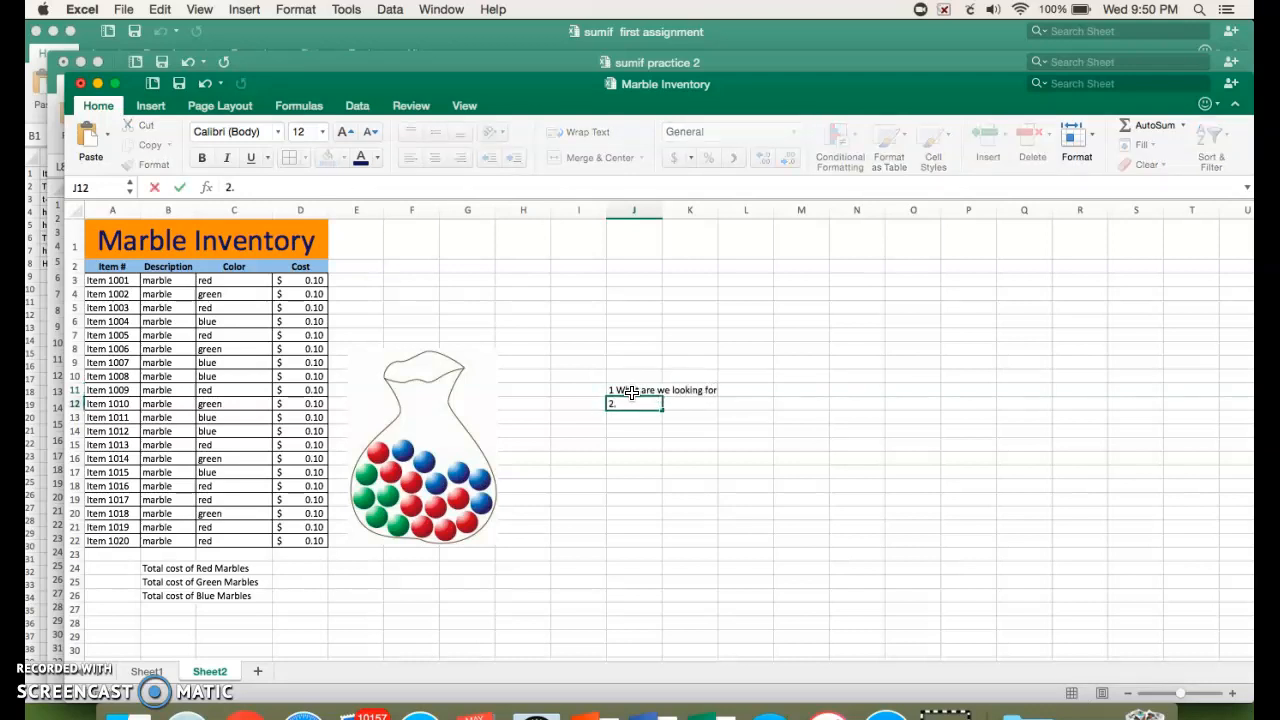
text( Where can we find it)
key(Return)
text(3 What are )
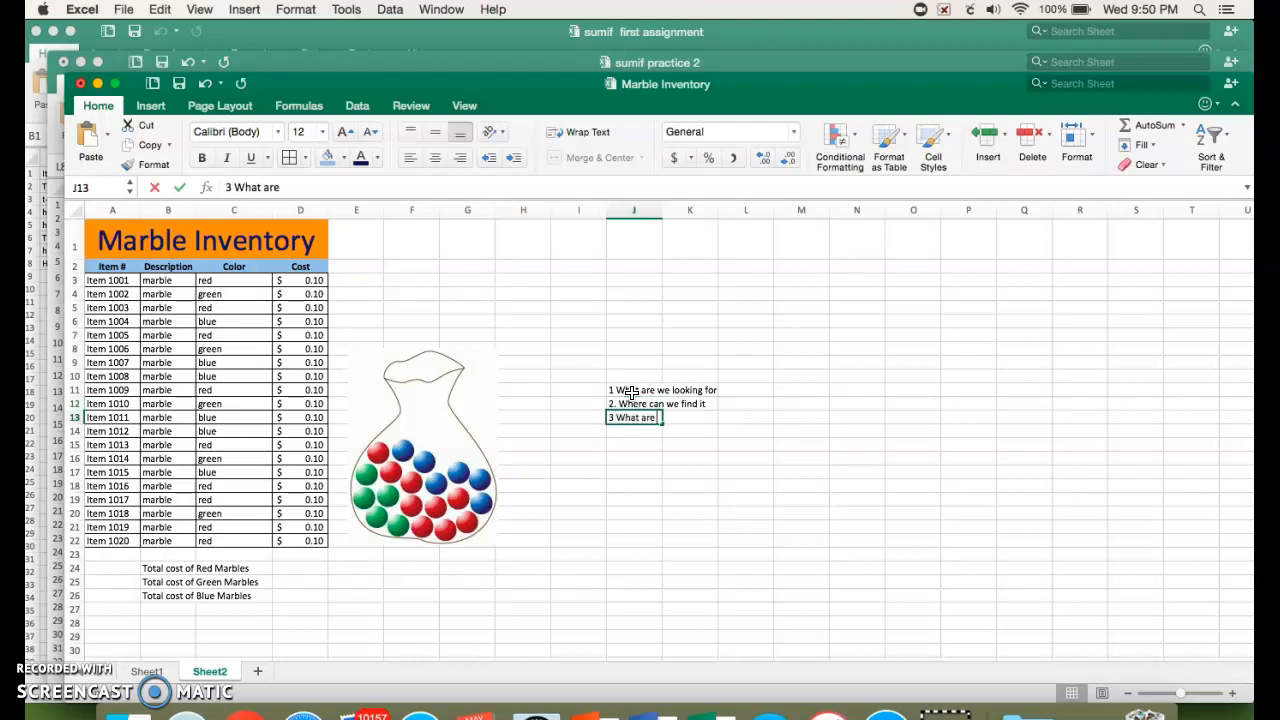
text(we adding)
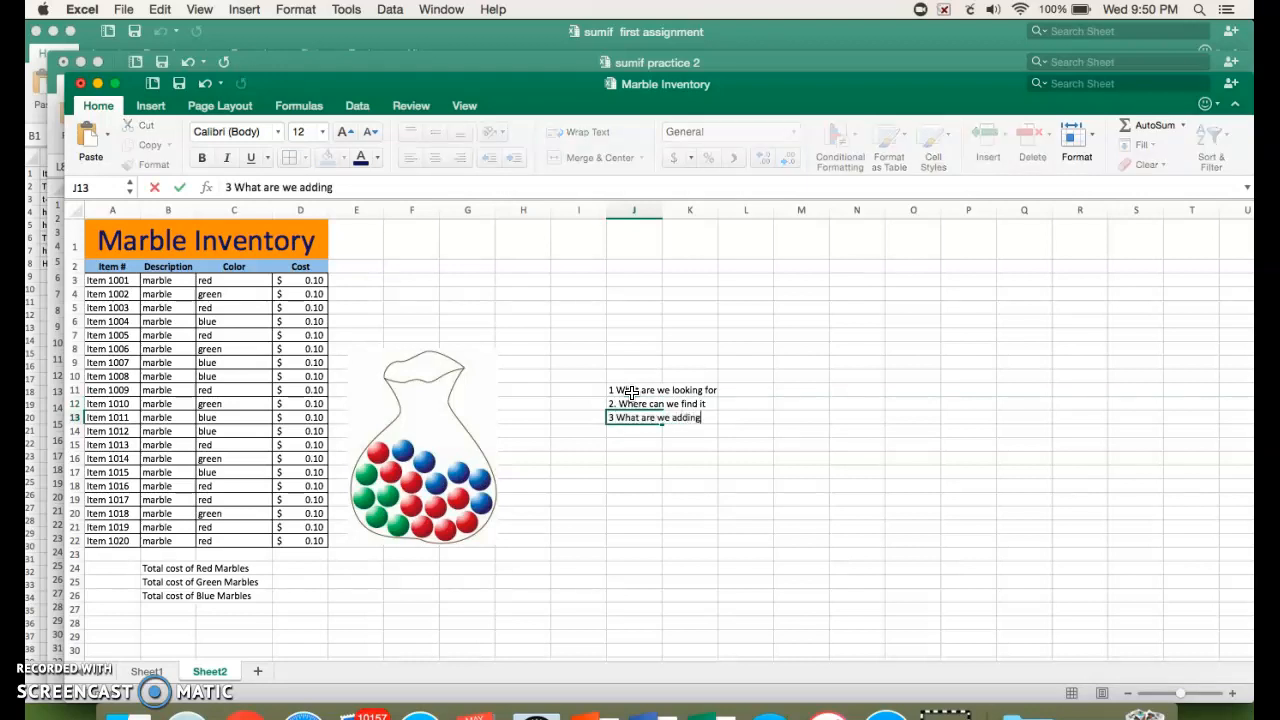
Step: Autofit the width of column J to the three questions
click(666, 214)
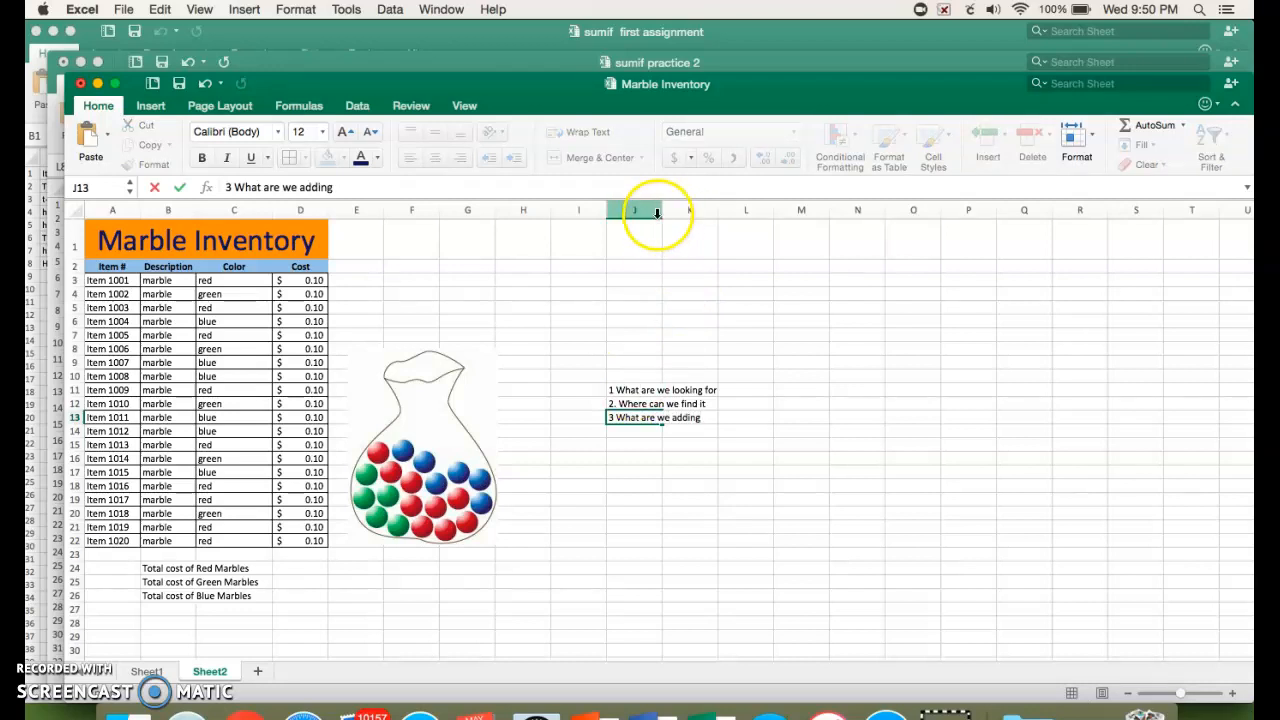
double_click(662, 213)
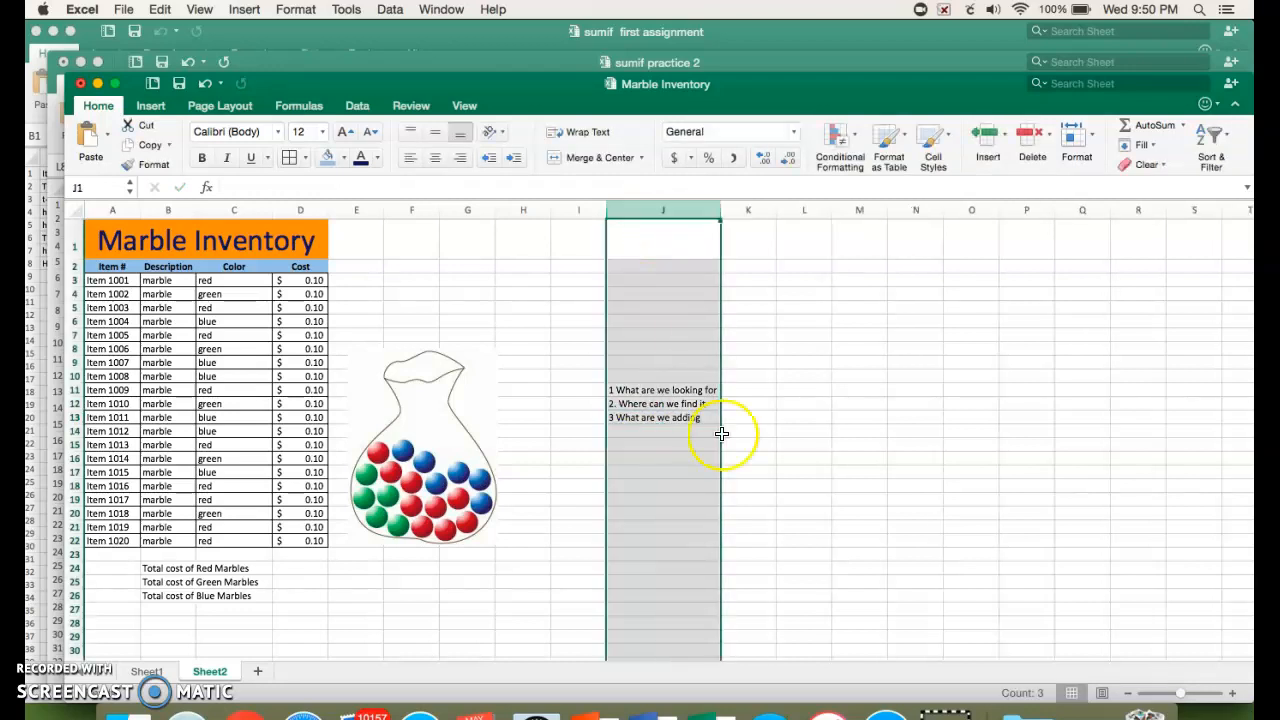
click(838, 500)
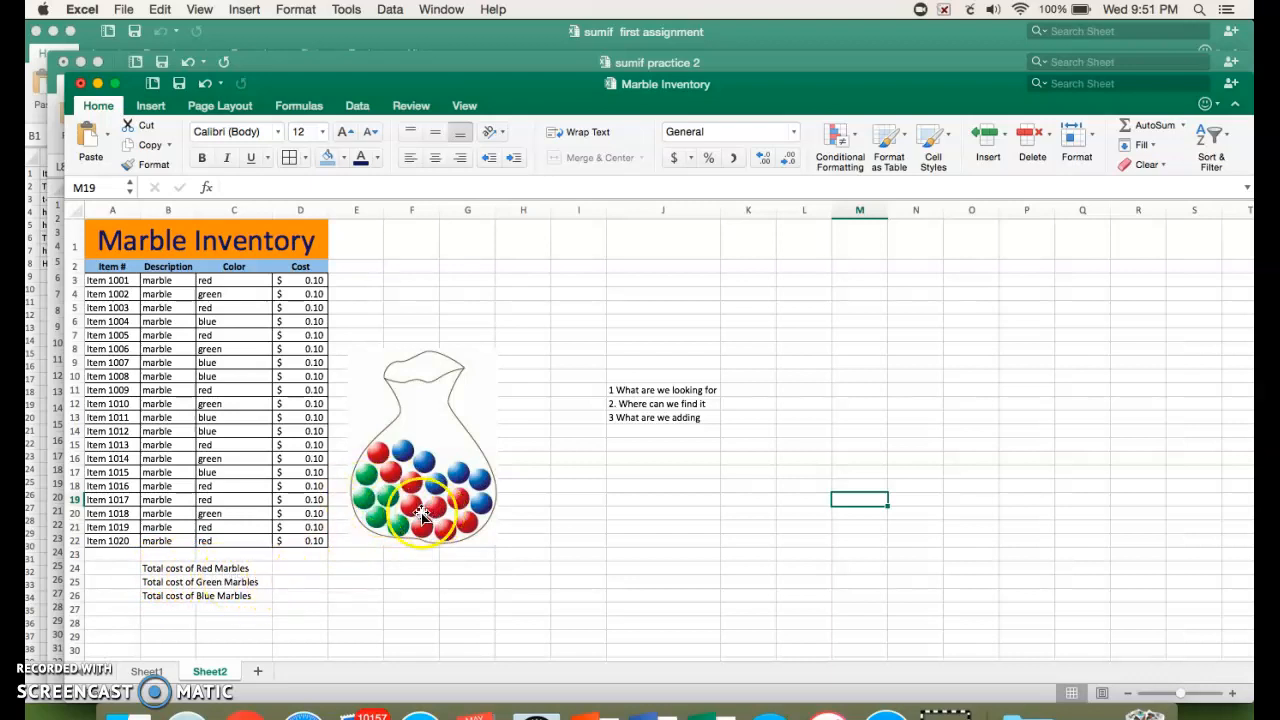
Step: Answer the first question by entering "red marbles" in cell K11
click(750, 389)
text(red)
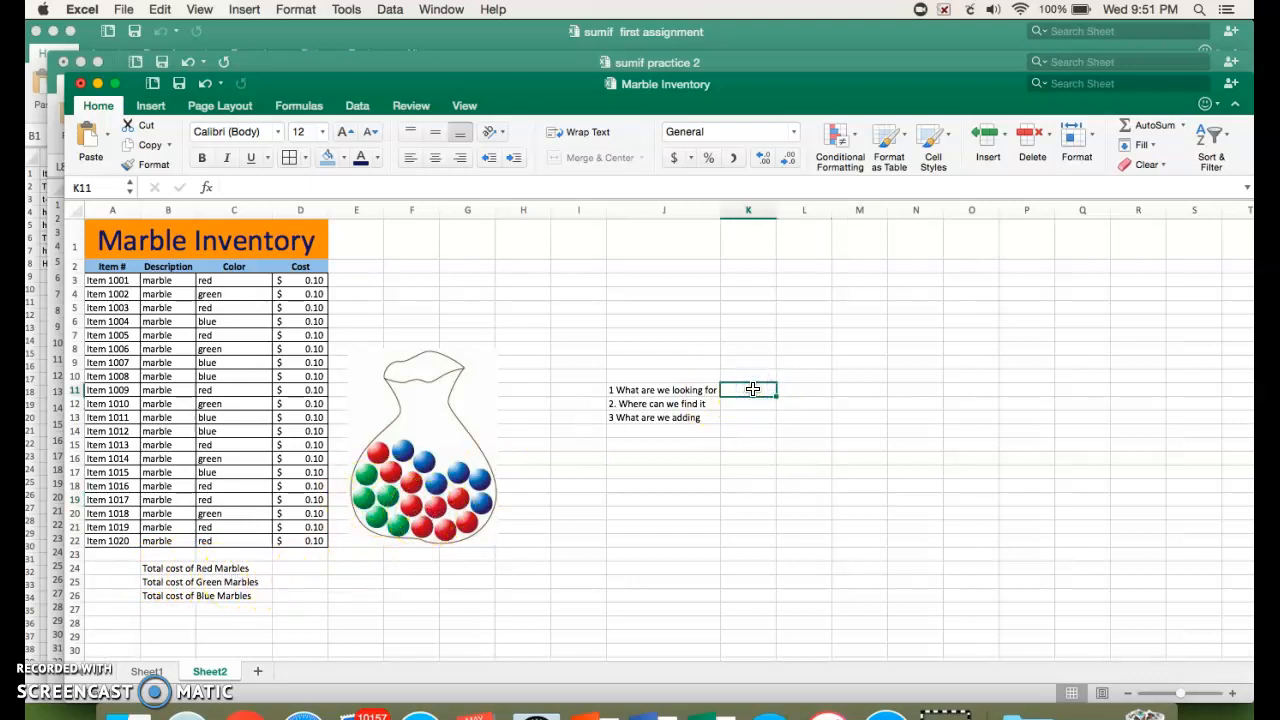
text( m)
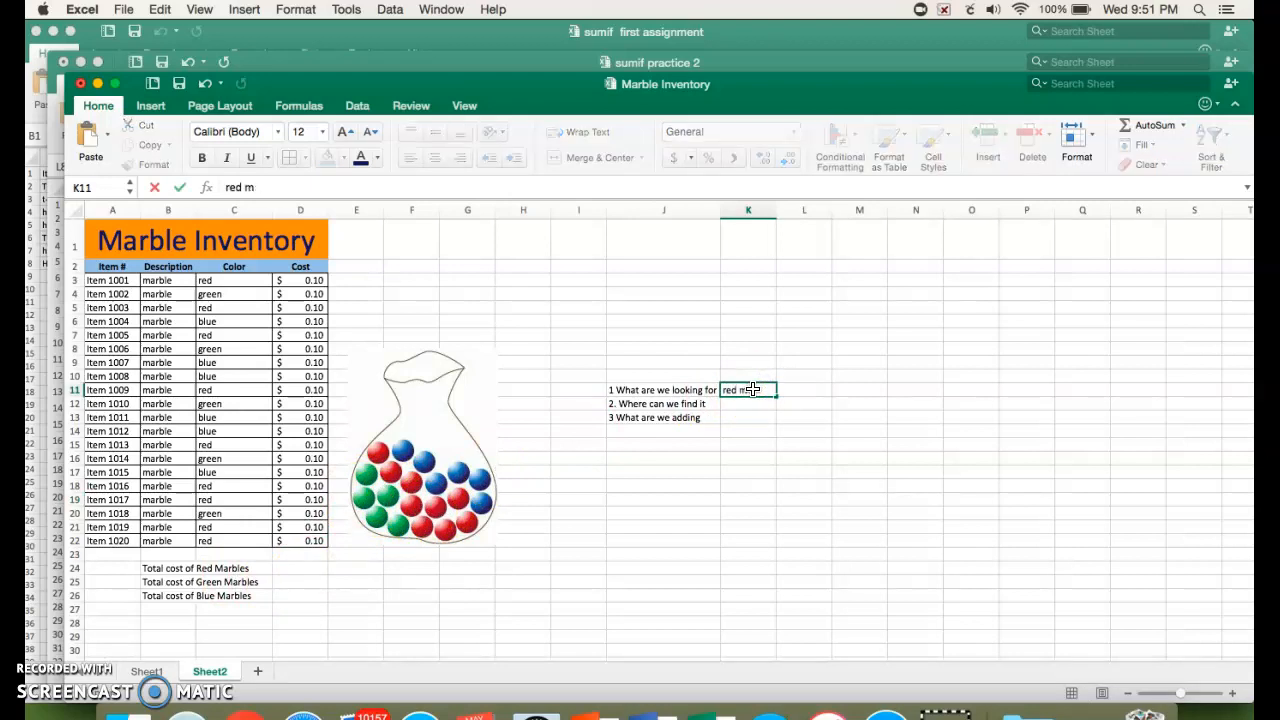
text(orbles)
key(Return)
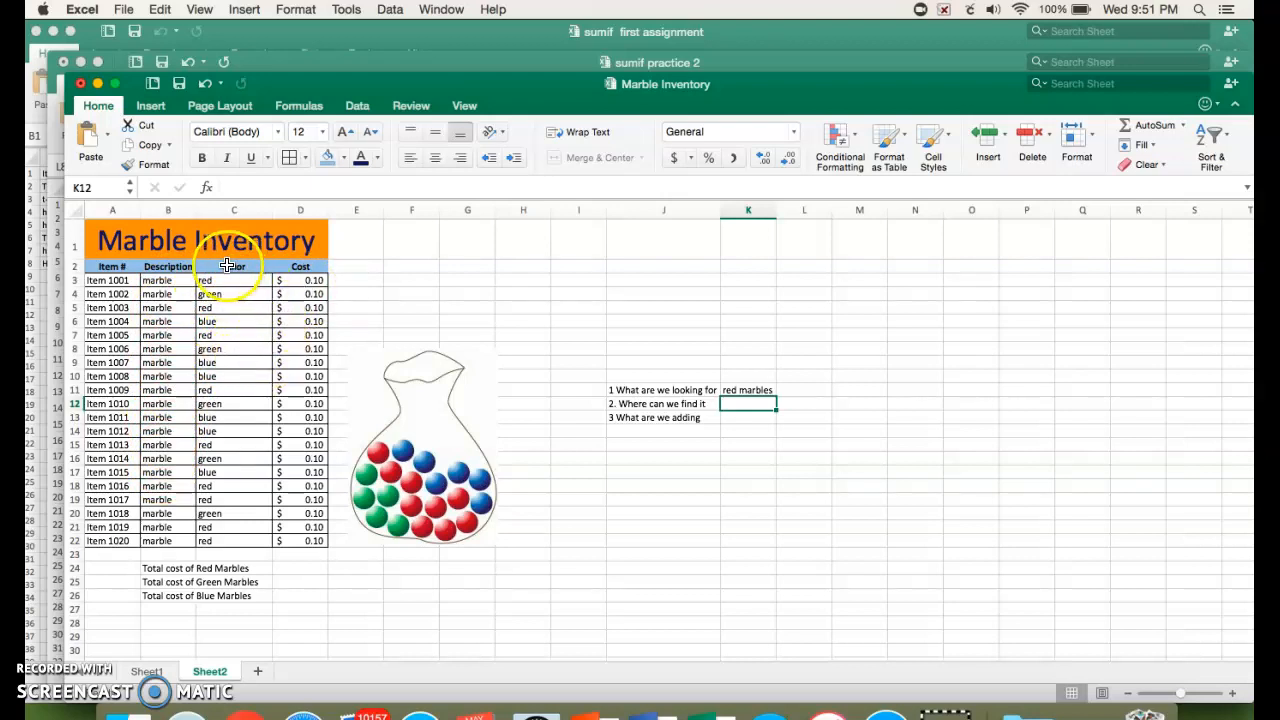
Step: Shorten the answer to the first question in K11 to "red"
click(760, 390)
double_click(752, 390)
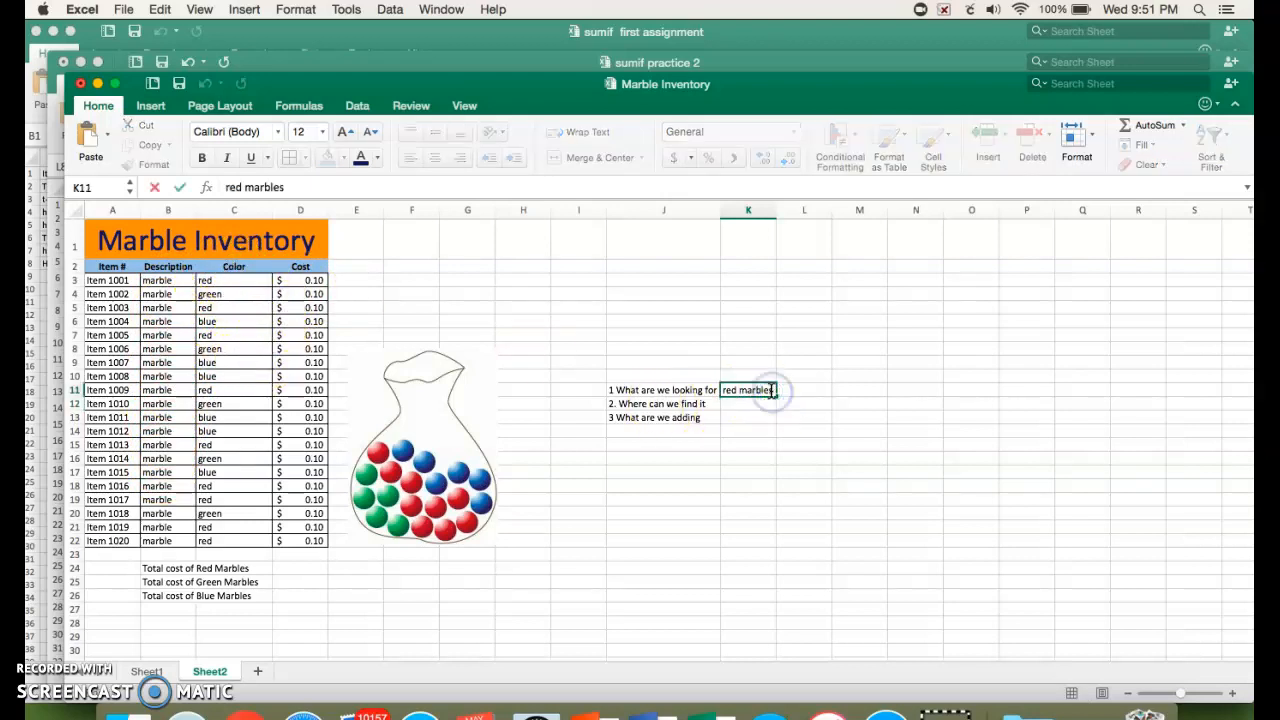
double_click(741, 390)
key(BackSpace)
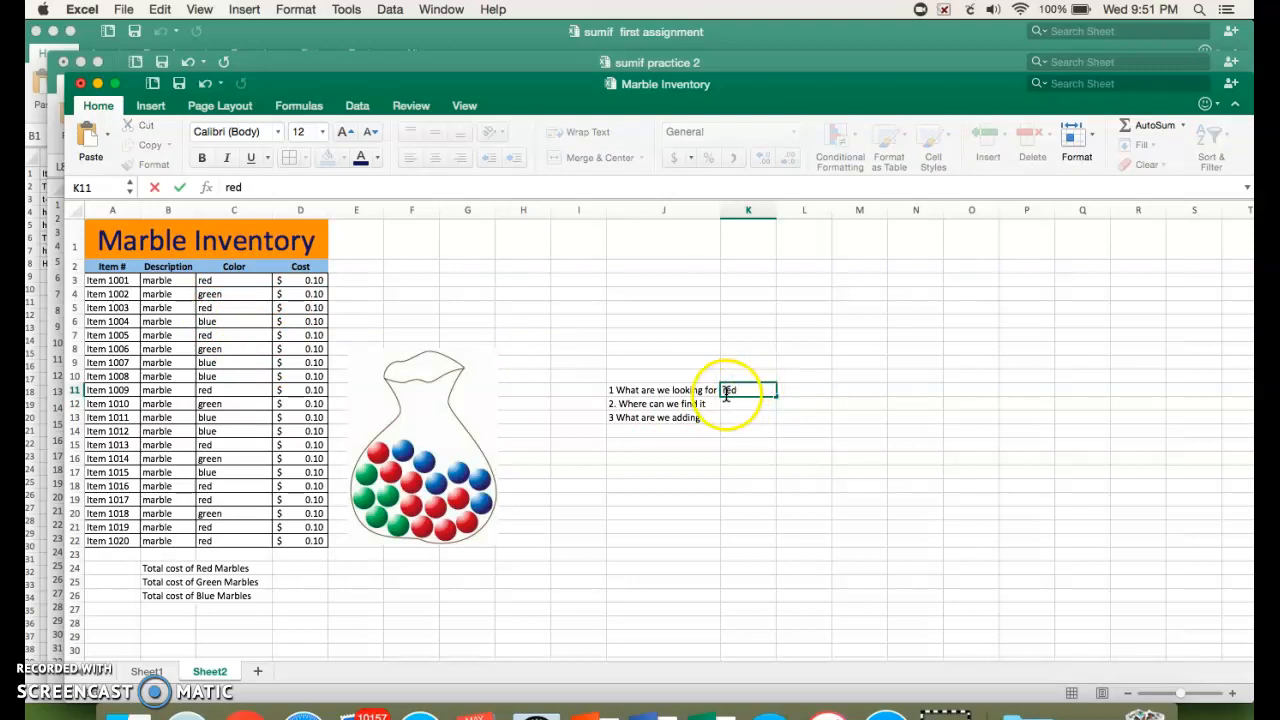
click(726, 404)
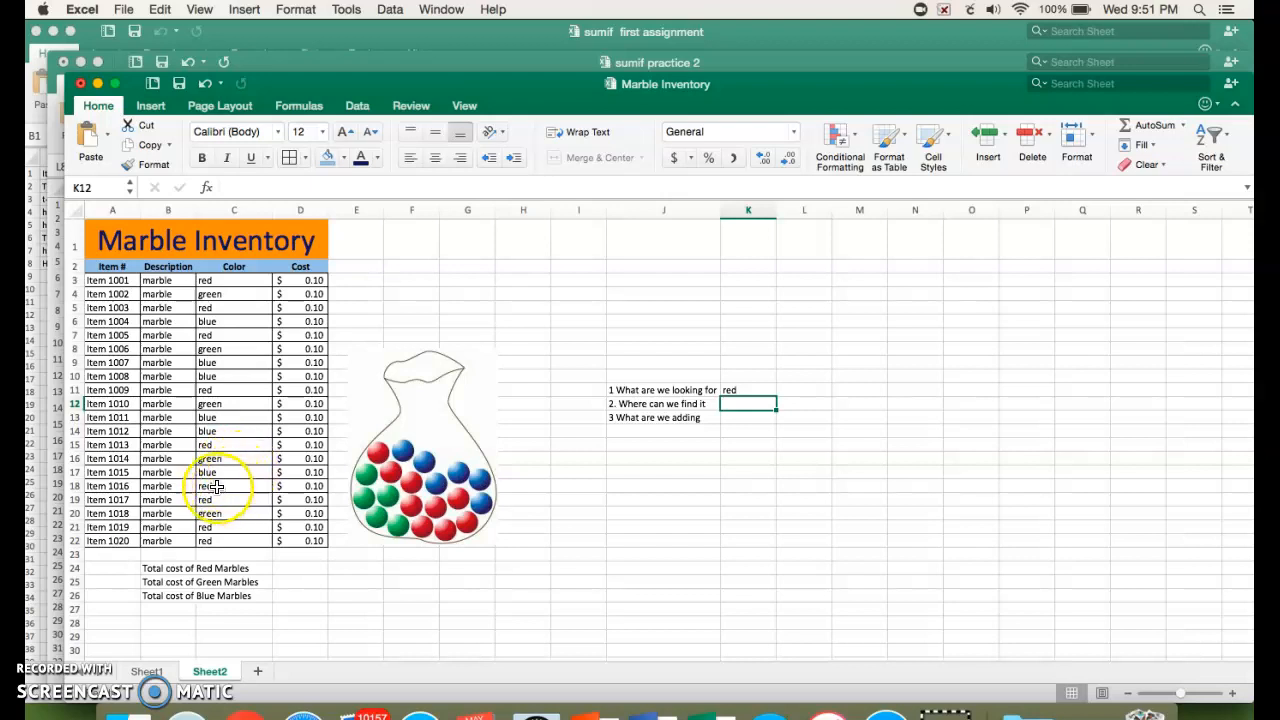
Step: Check the red entries in the Color column, and answer the remaining questions with "color" in K12 and "cost" in K13
click(216, 282)
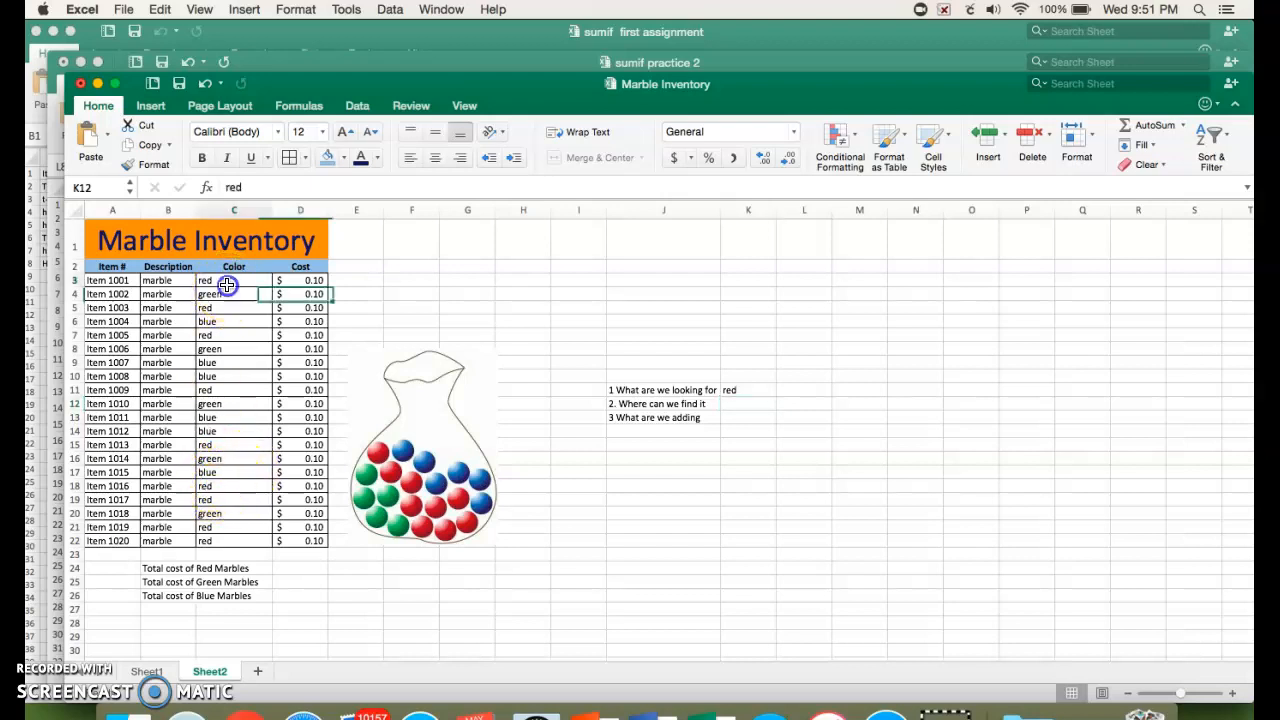
click(228, 307)
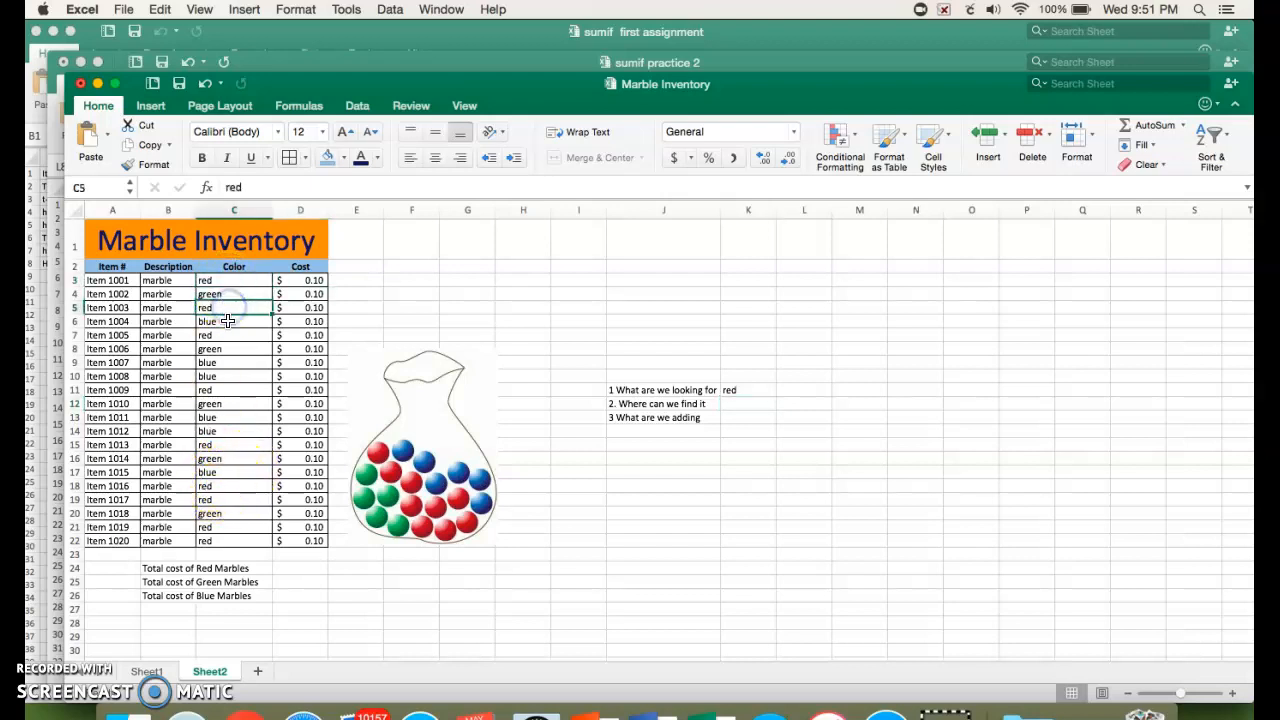
click(226, 389)
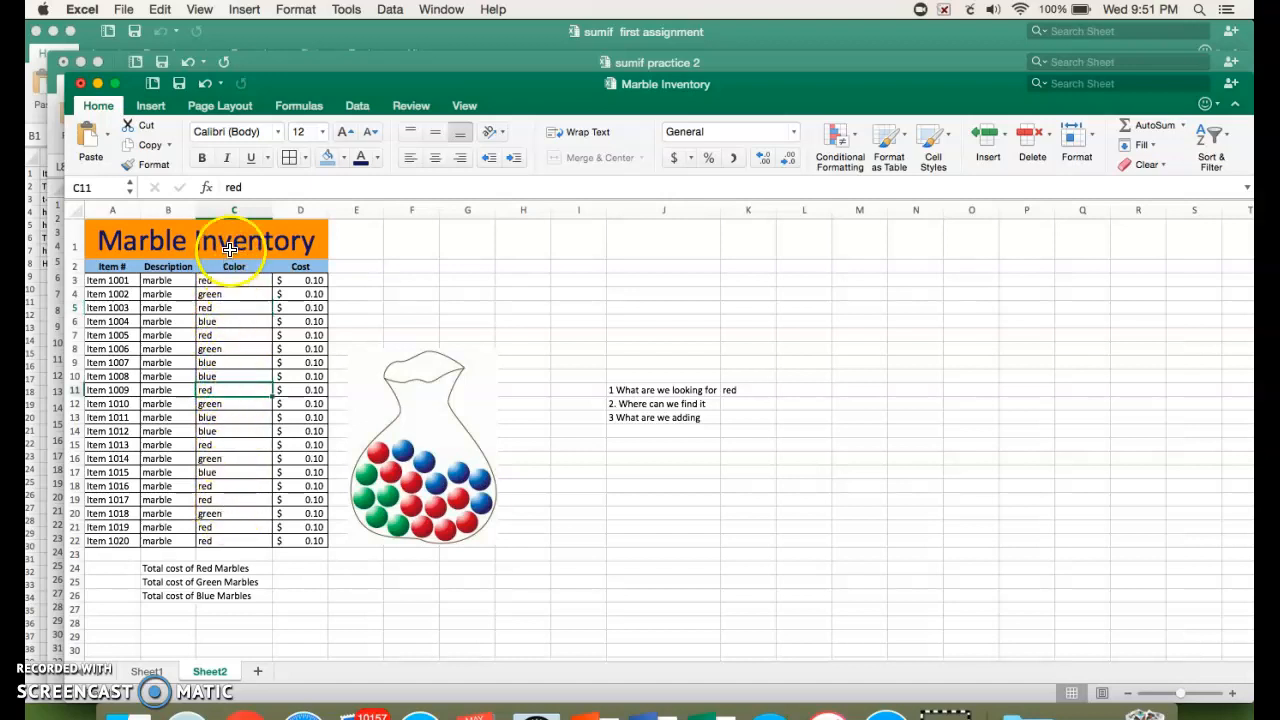
click(736, 404)
text(color)
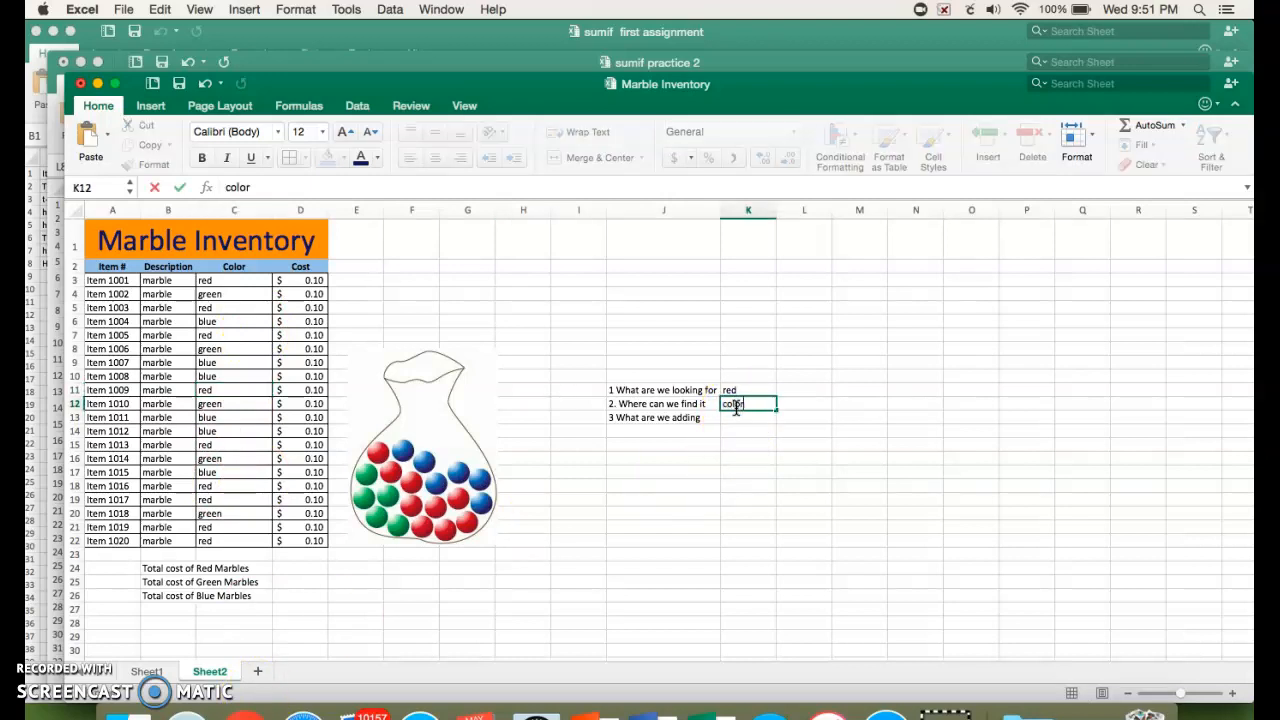
key(Return)
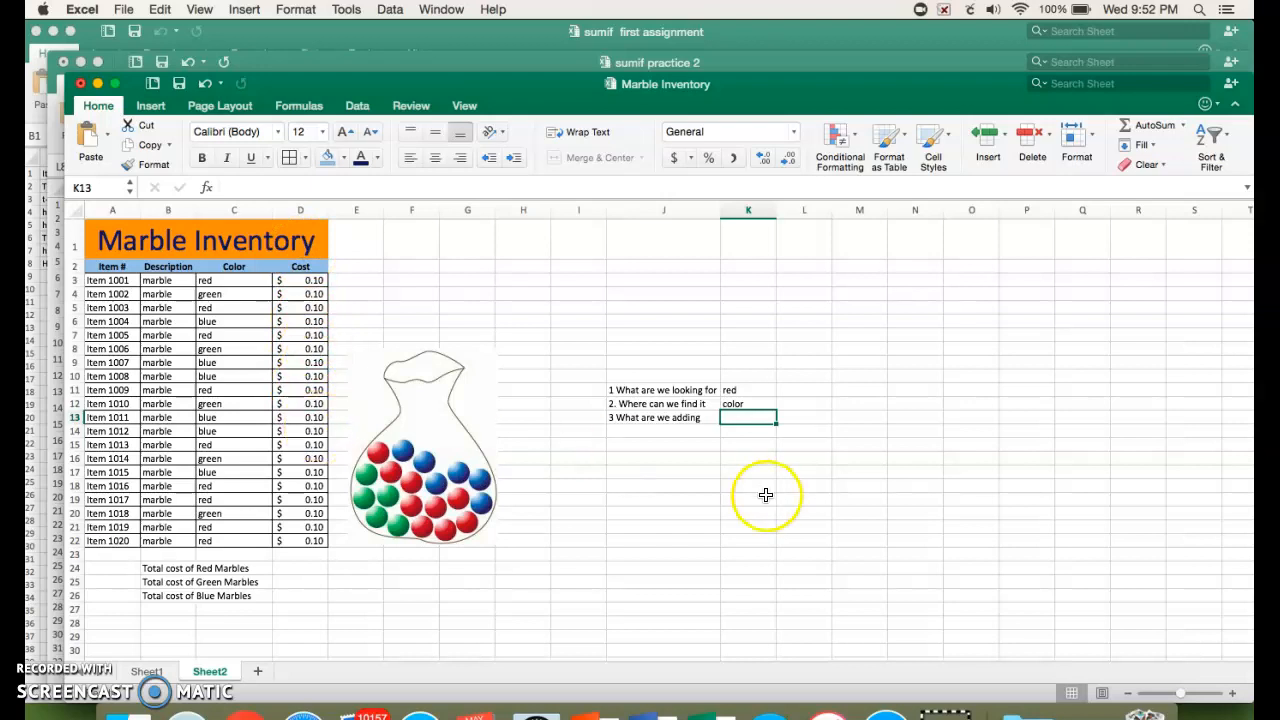
text(cosy)
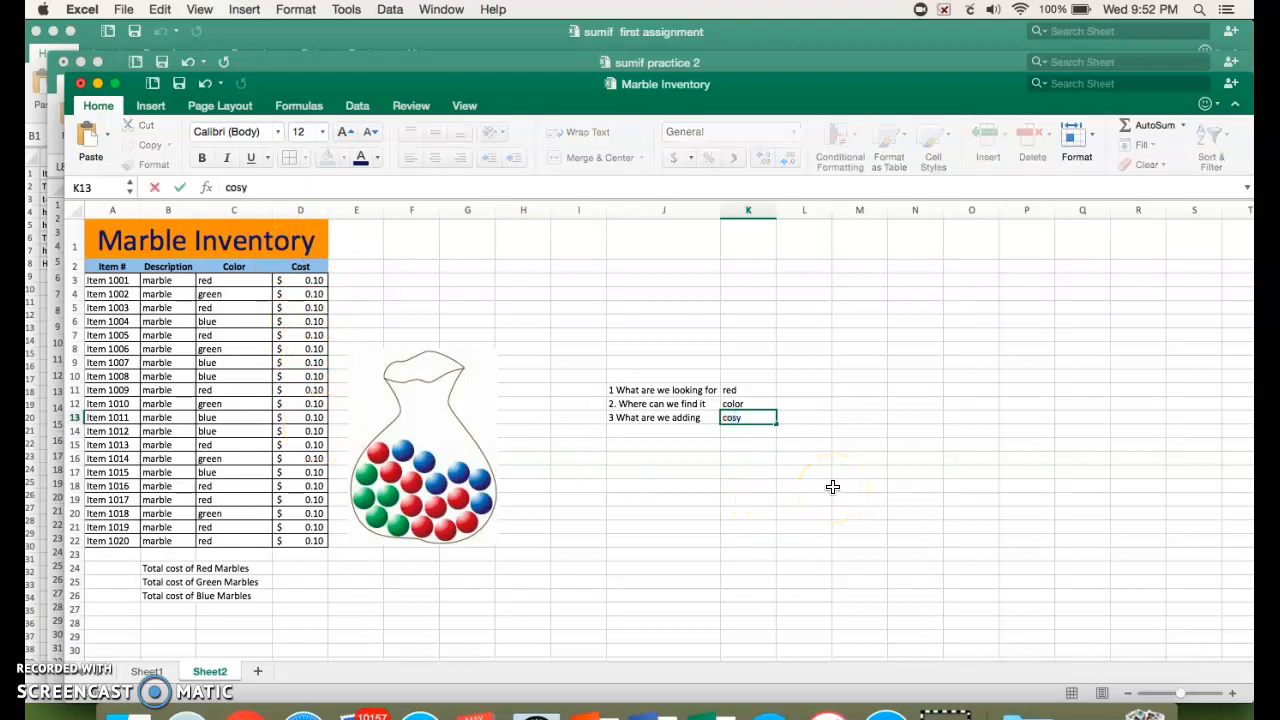
click(748, 458)
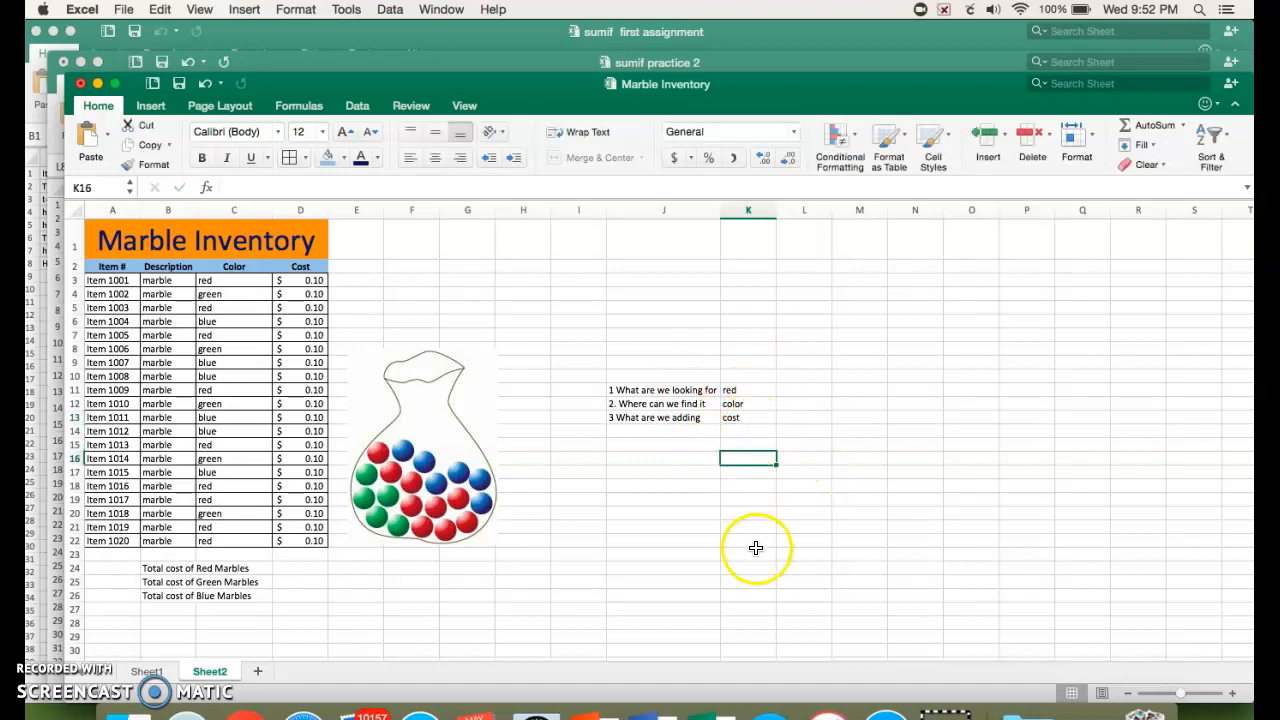
Step: Start a SUMIF formula in D24 for the red marbles' total cost, using the absolute color range $C$3:$C$22
click(284, 568)
text(=)
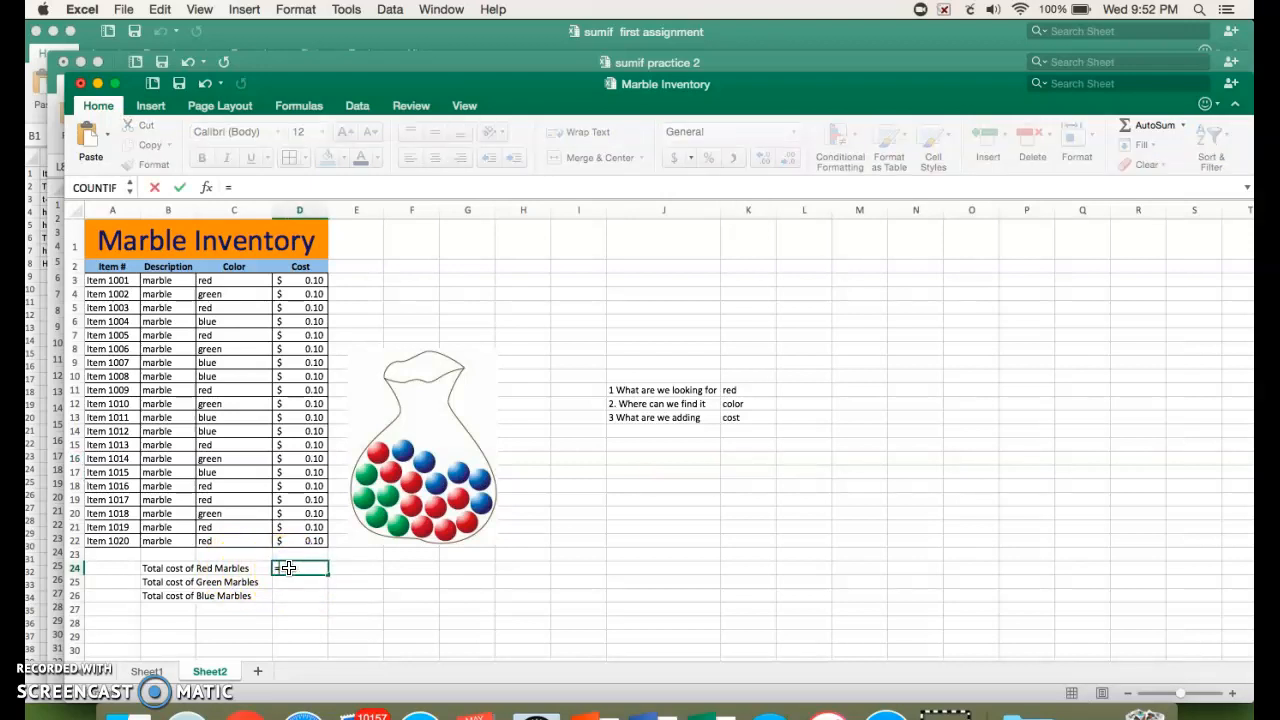
text(SU)
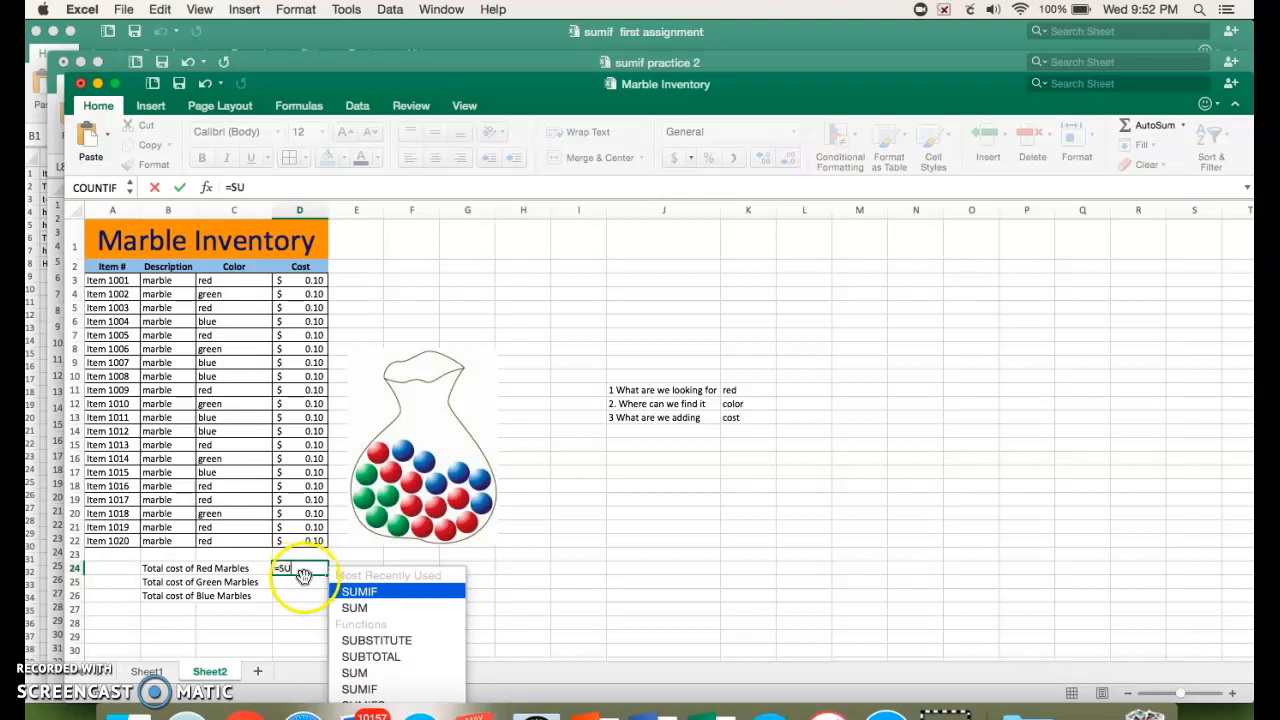
double_click(362, 594)
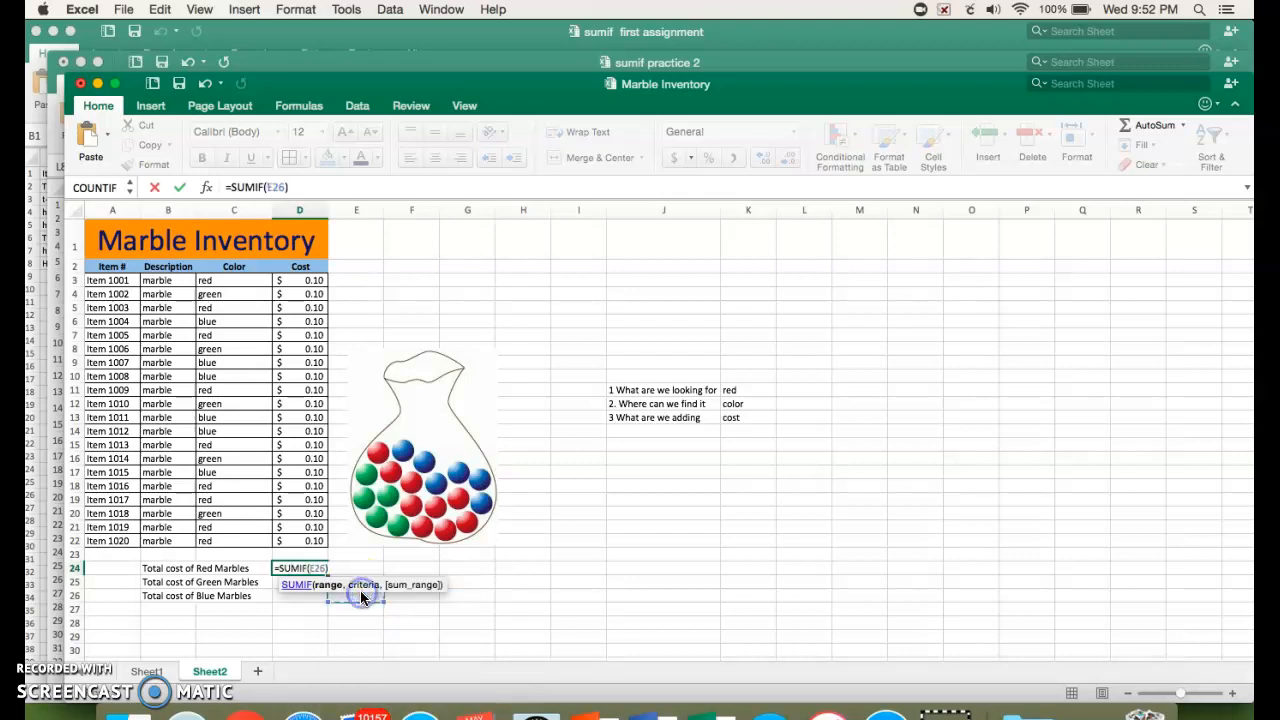
key(BackSpace)
key(BackSpace)
key(BackSpace)
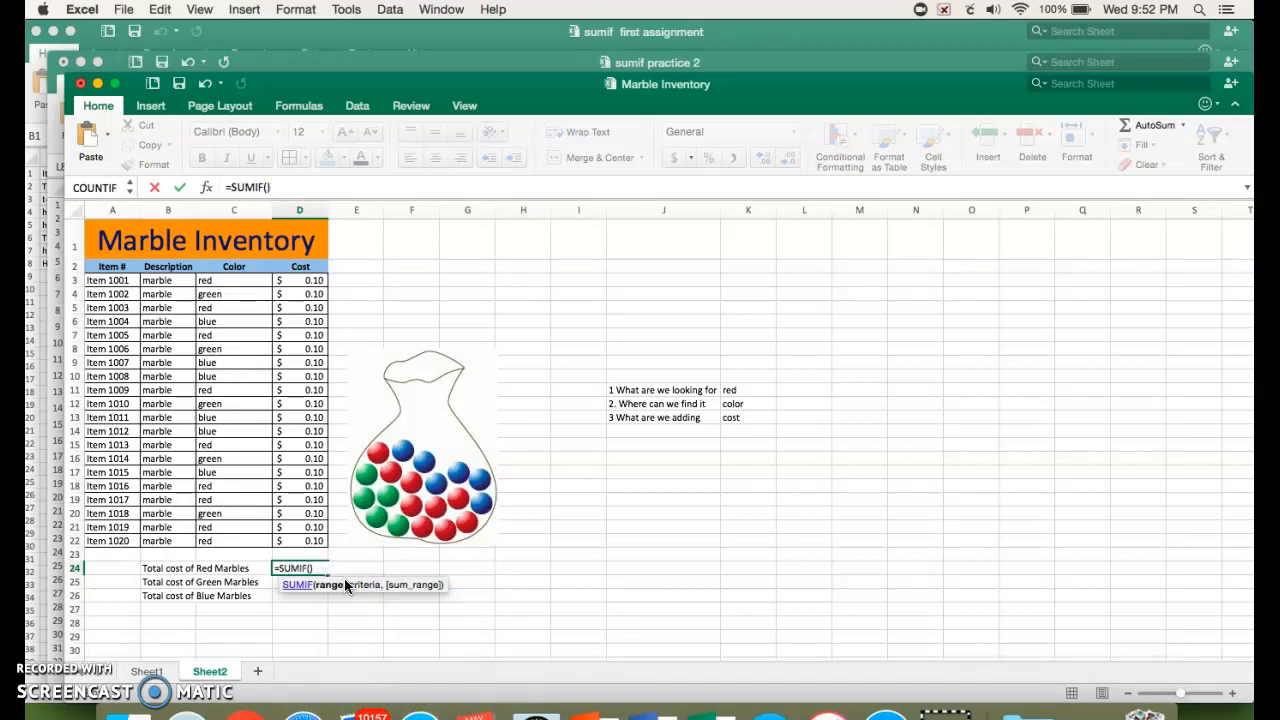
click(317, 591)
click(244, 284)
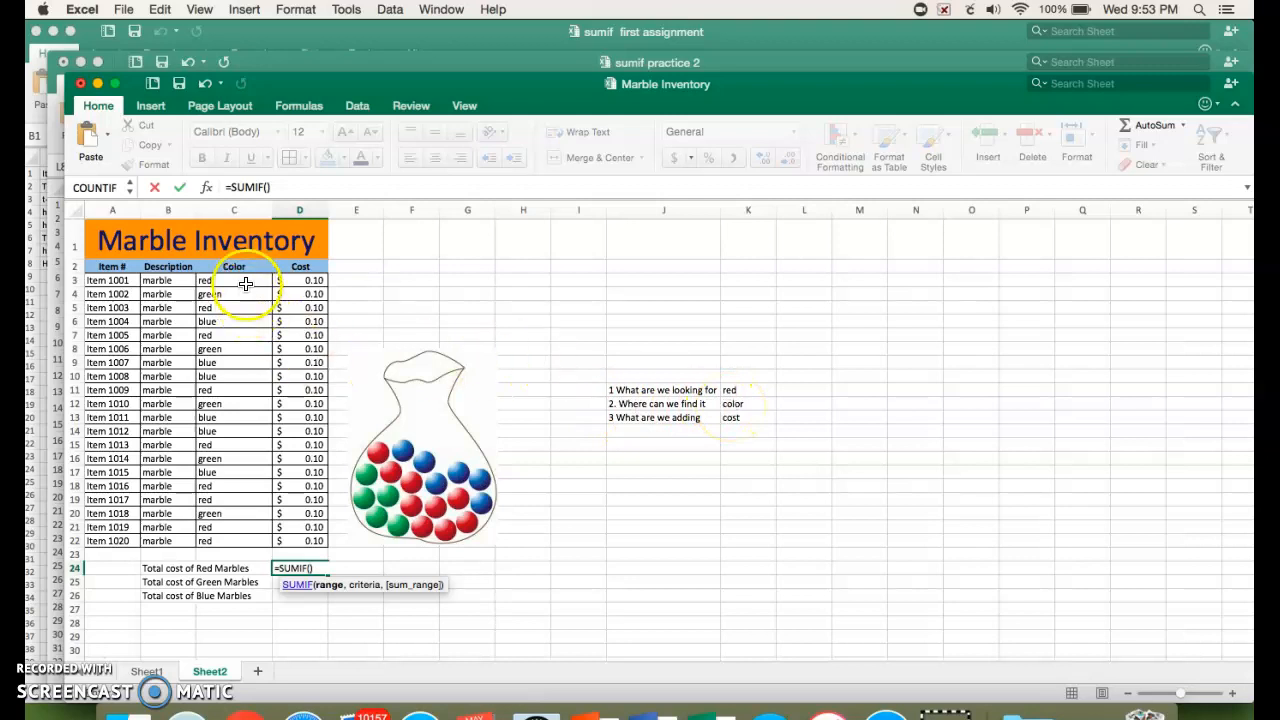
drag(244, 292, 218, 541)
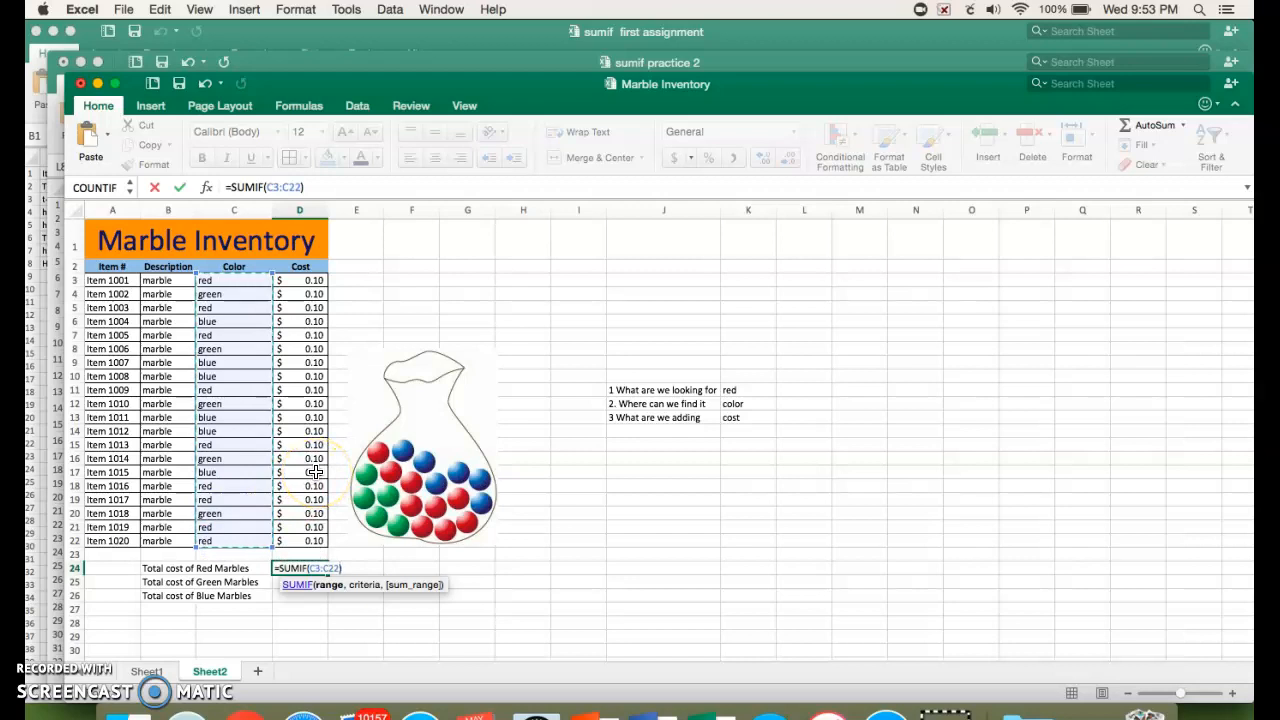
key(F4)
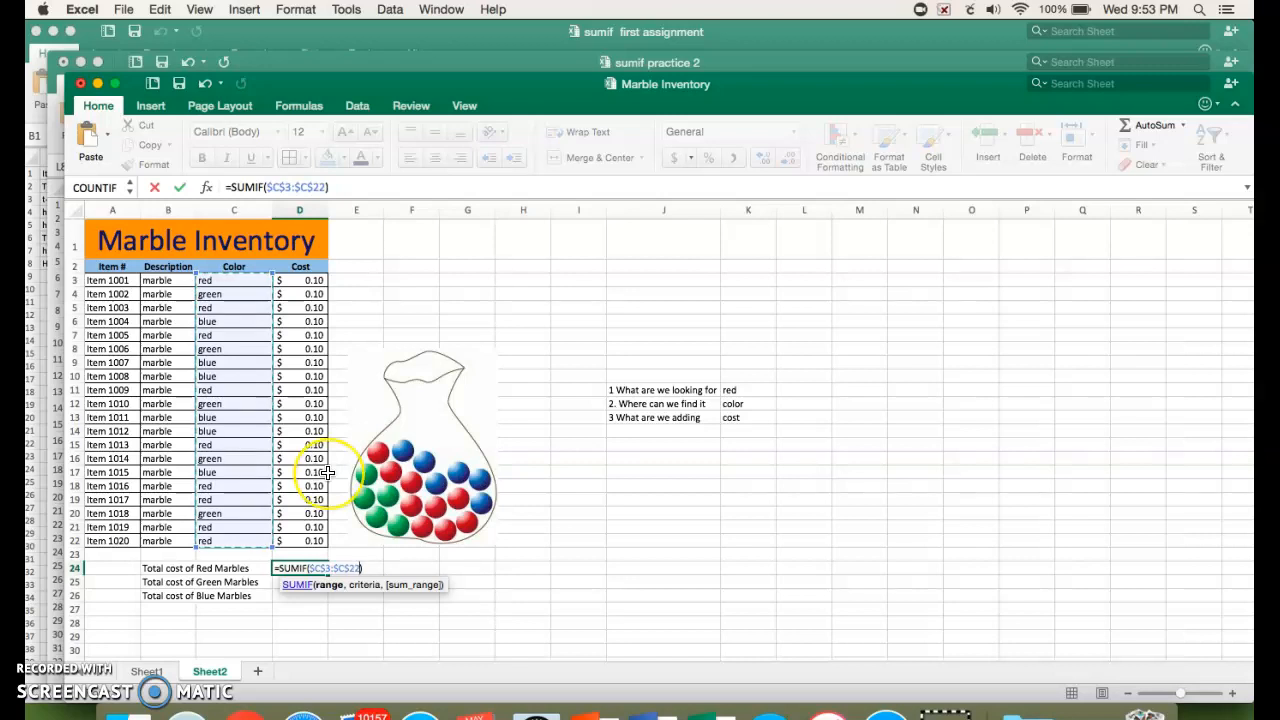
Step: Complete the SUMIF formula in D24 with the criterion "red" and the absolute sum range $D$3:$D$22
text(,)
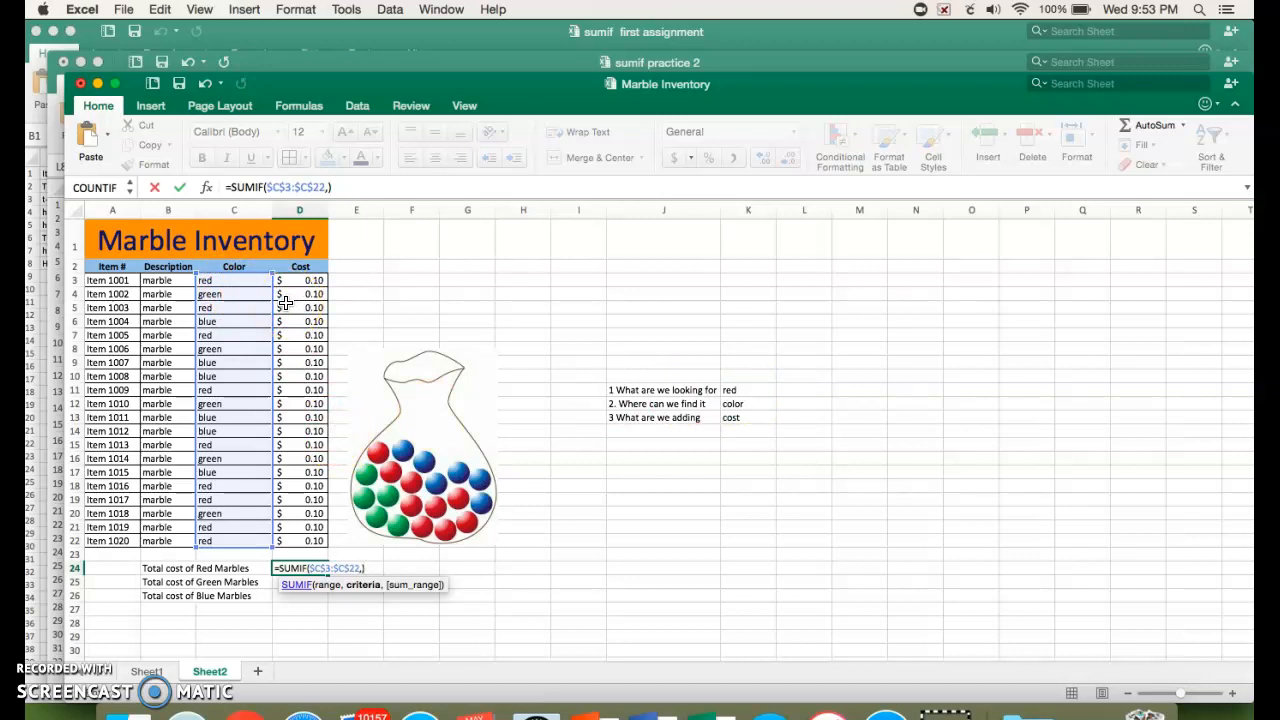
text("red)
text(,)
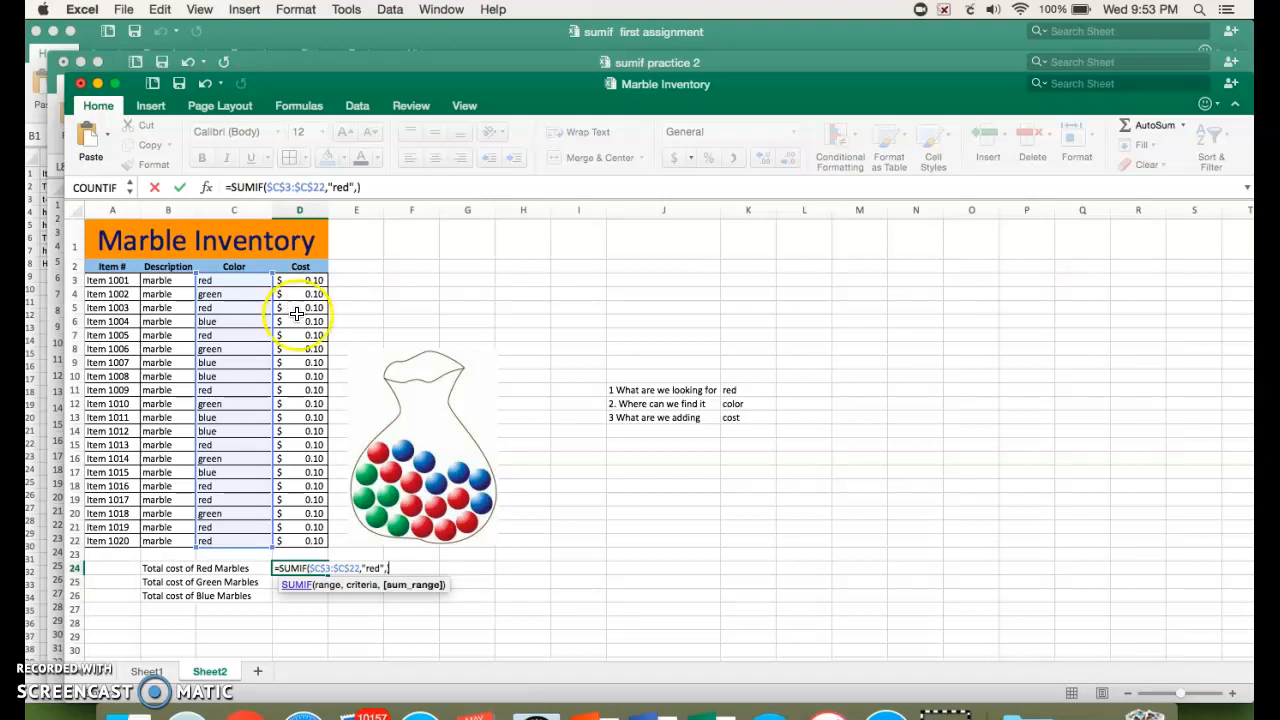
click(412, 594)
drag(309, 279, 323, 540)
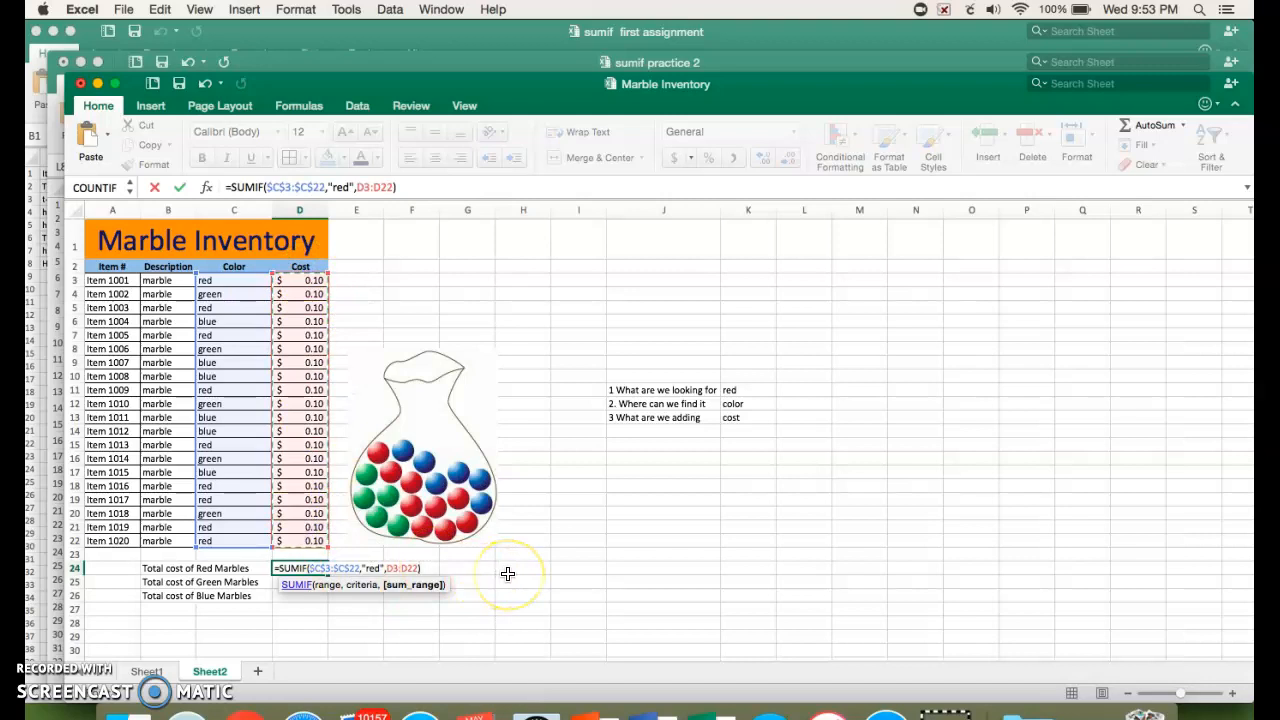
key(F4)
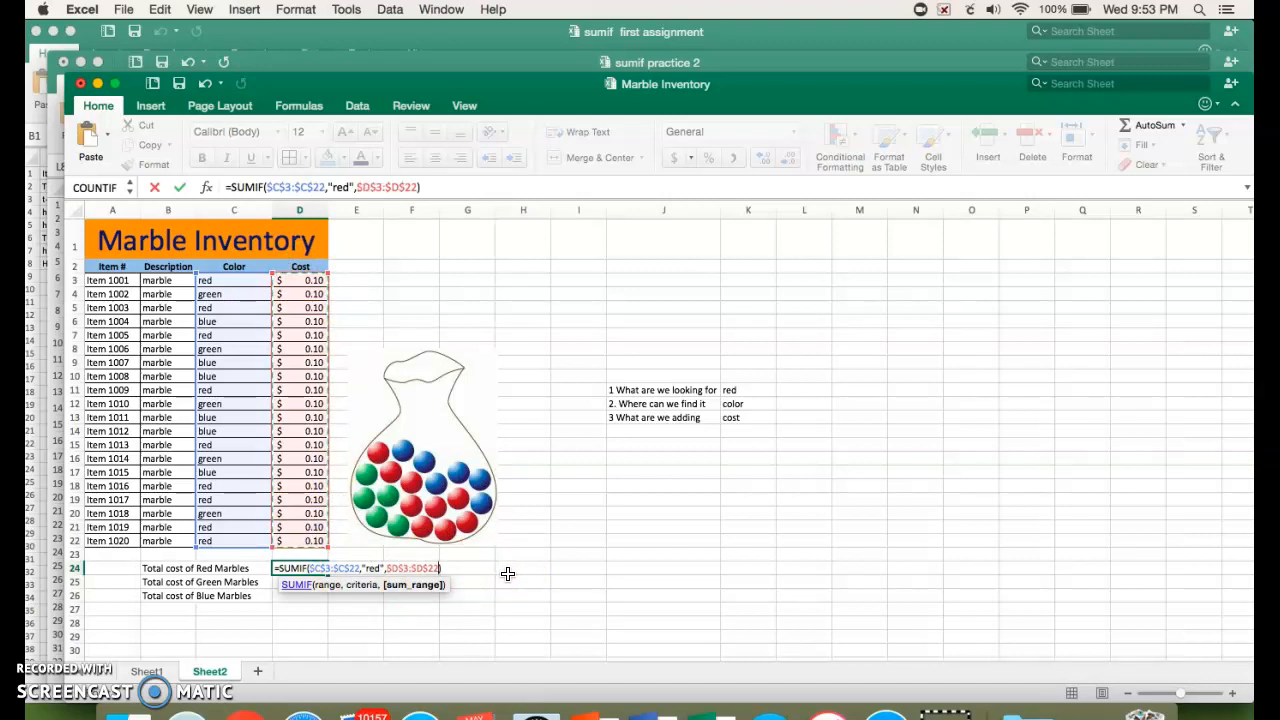
key(Return)
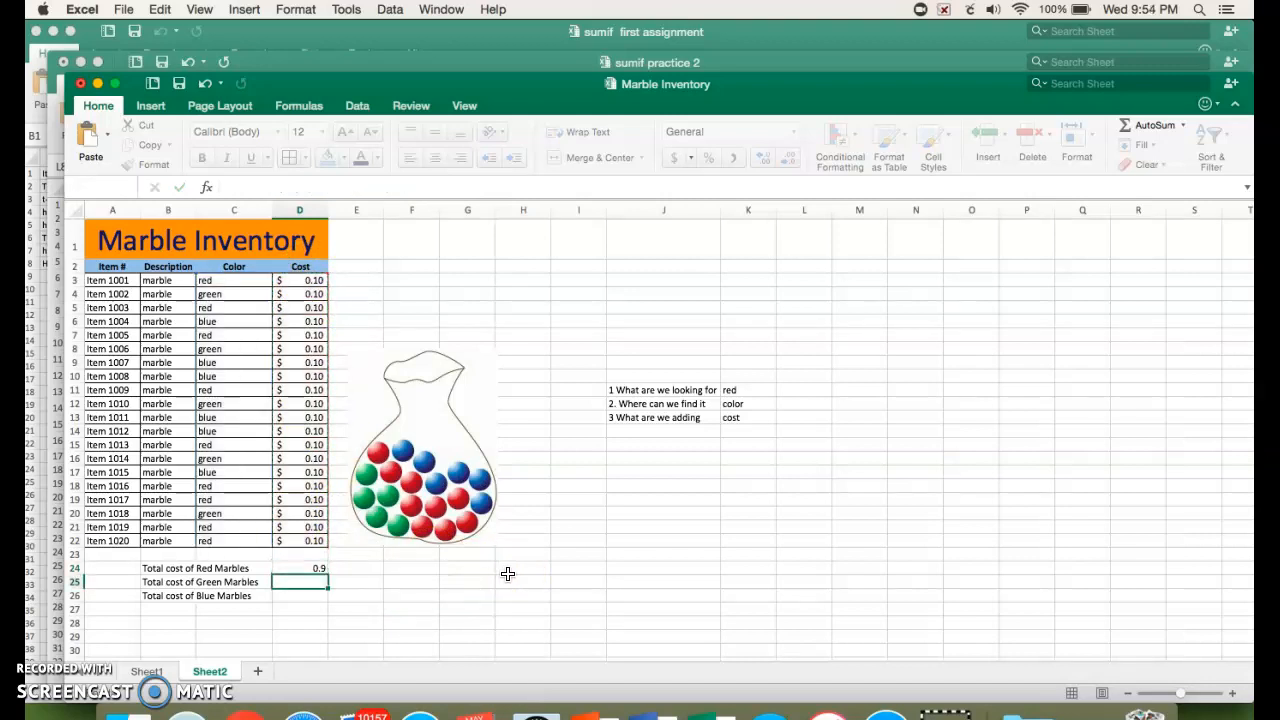
Step: Format the red marbles' total cost in D24 as Currency
click(310, 568)
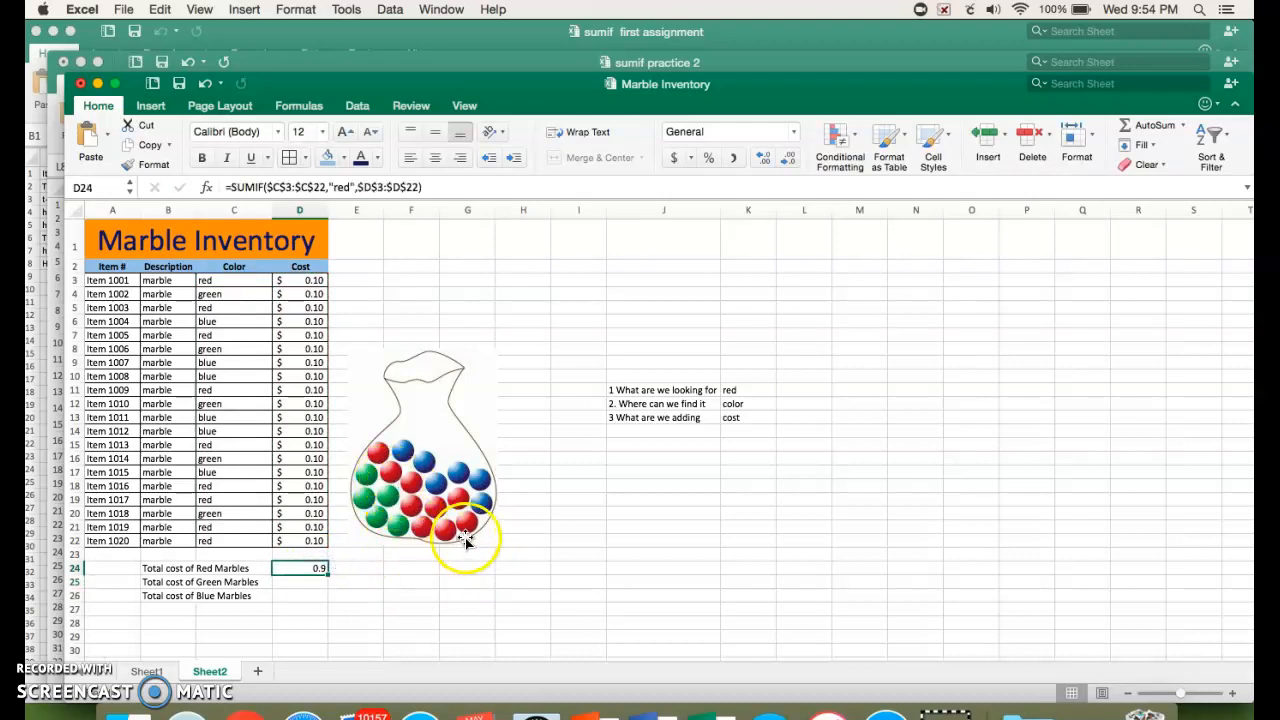
click(674, 160)
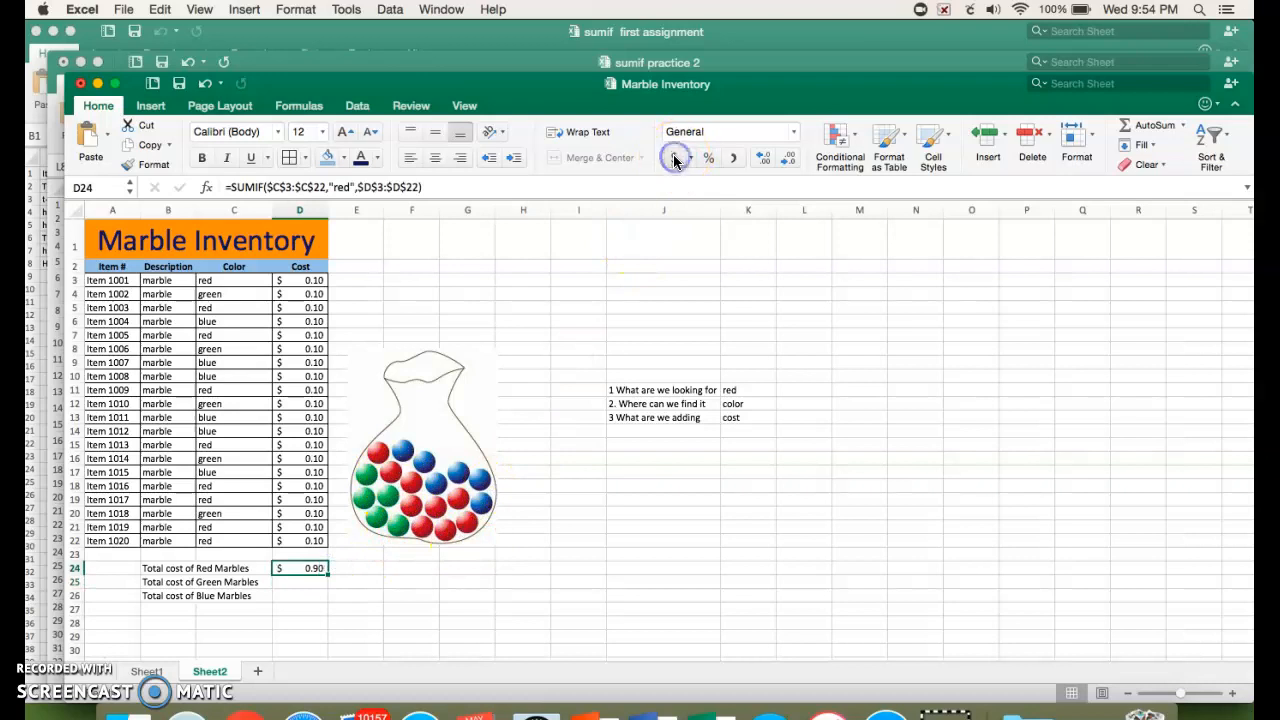
click(792, 131)
click(742, 217)
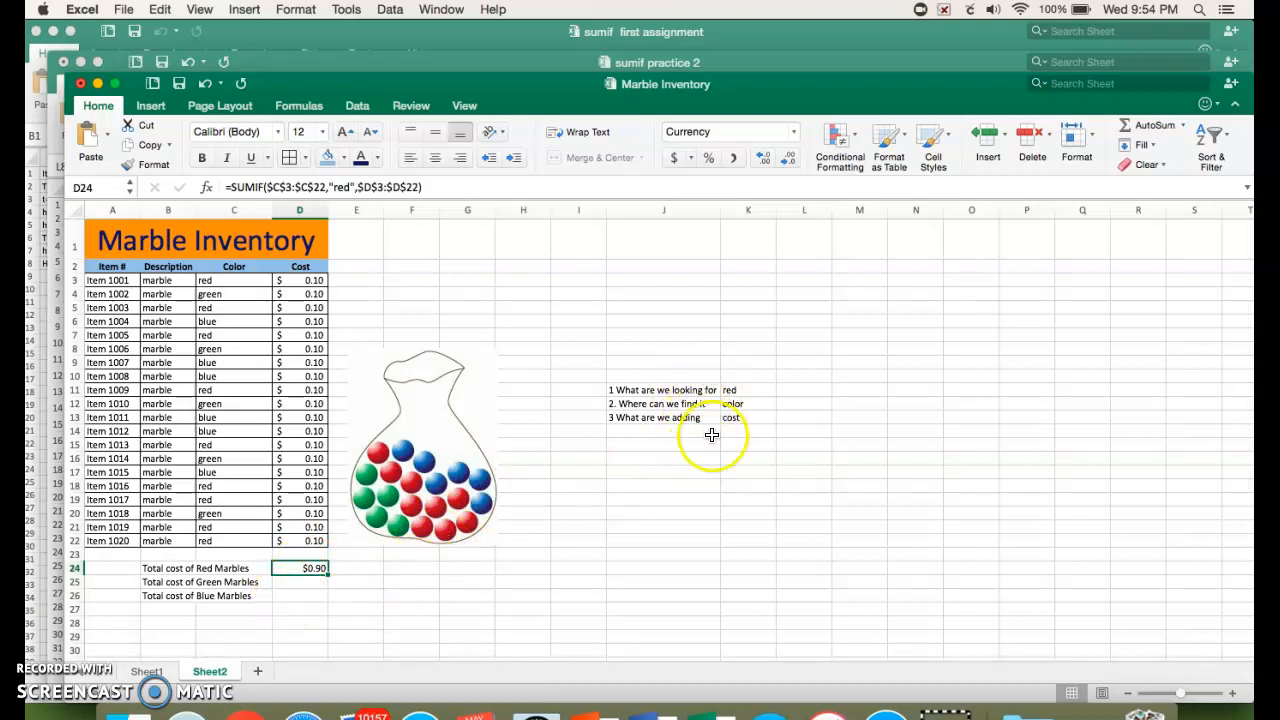
Step: Change the answer to the first question in K11 to "green"
click(755, 392)
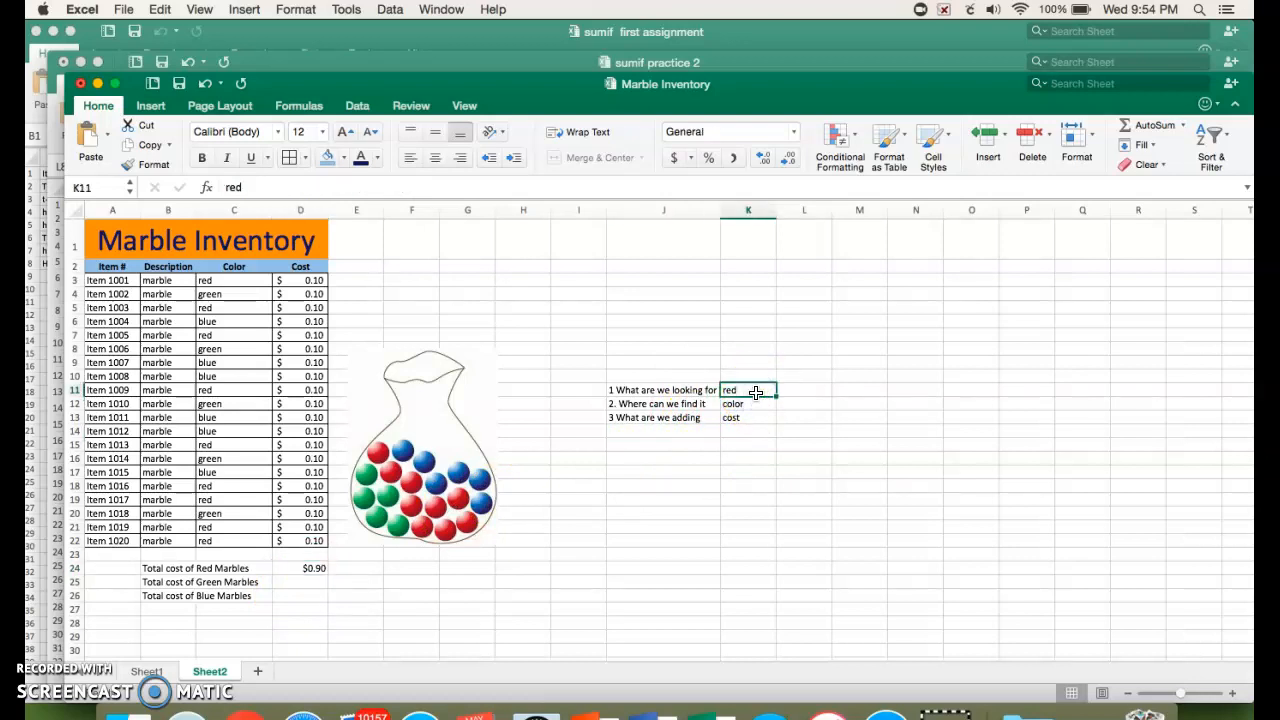
text(green)
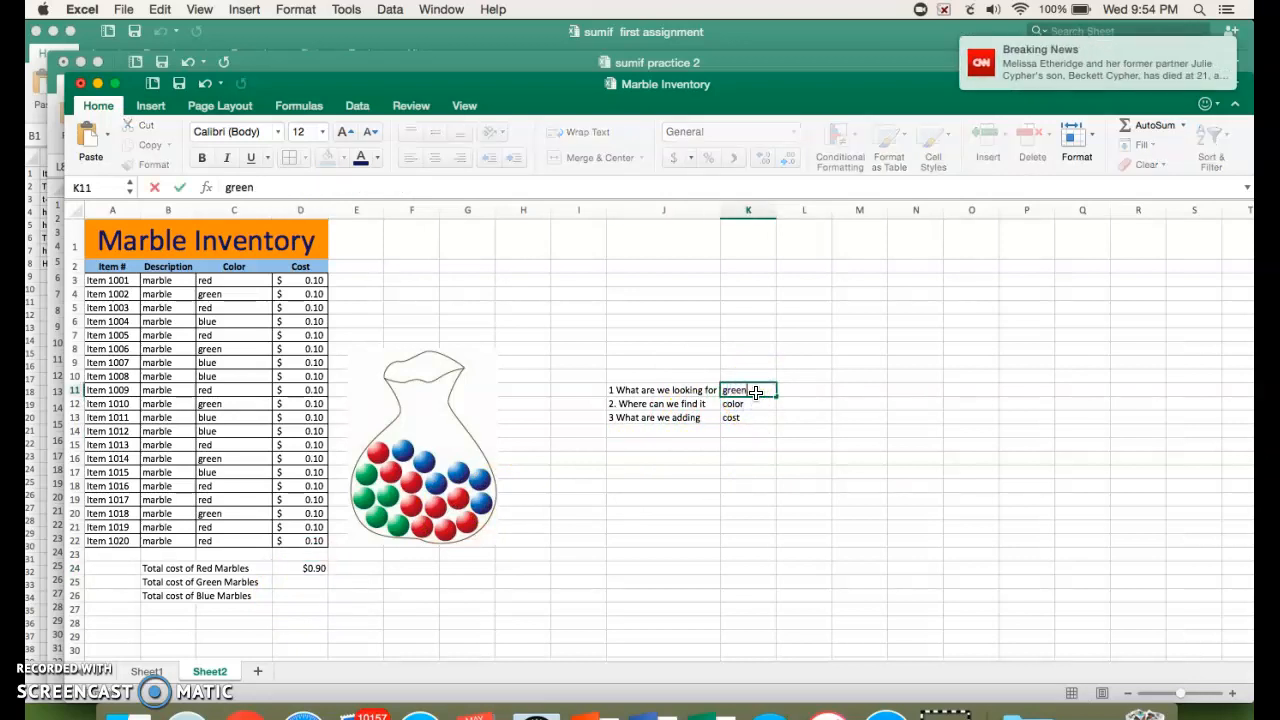
click(748, 404)
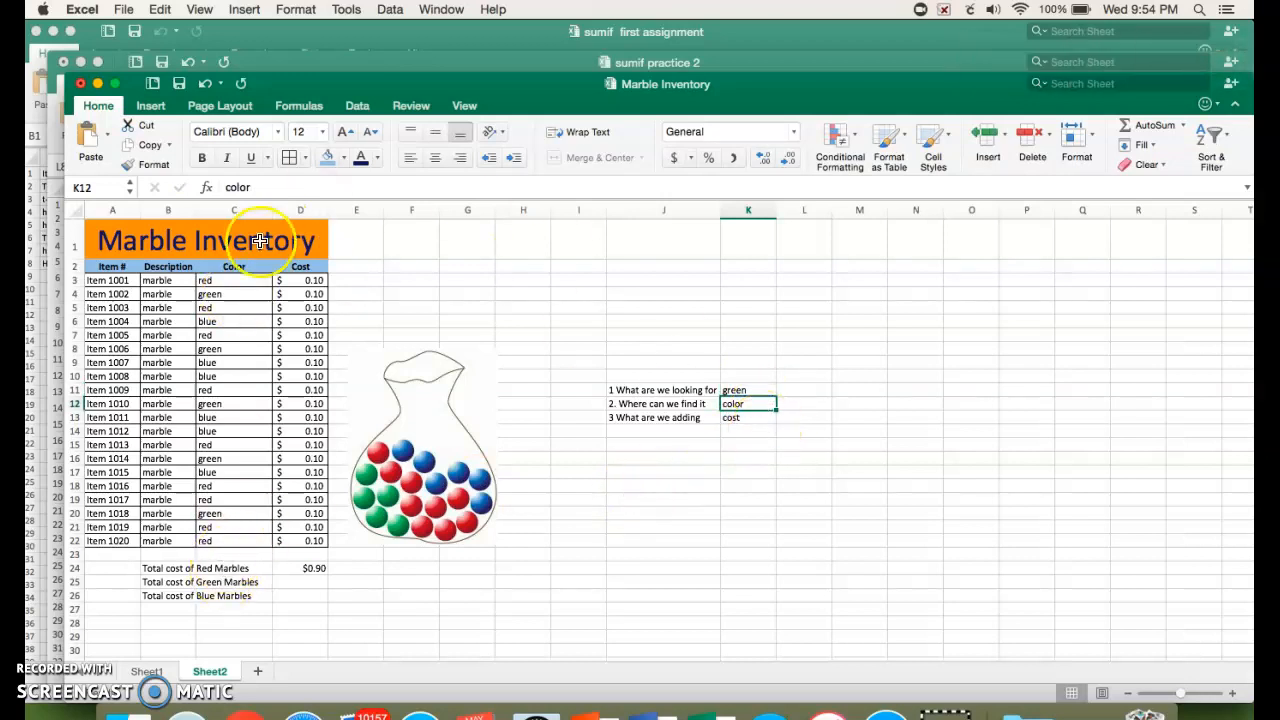
Step: Enter a SUMIF formula in D25 for the green marbles' total cost, using range $C$3:$C$22, criterion "green" and sum range $D$3:$D$22
click(300, 582)
text(=sumif)
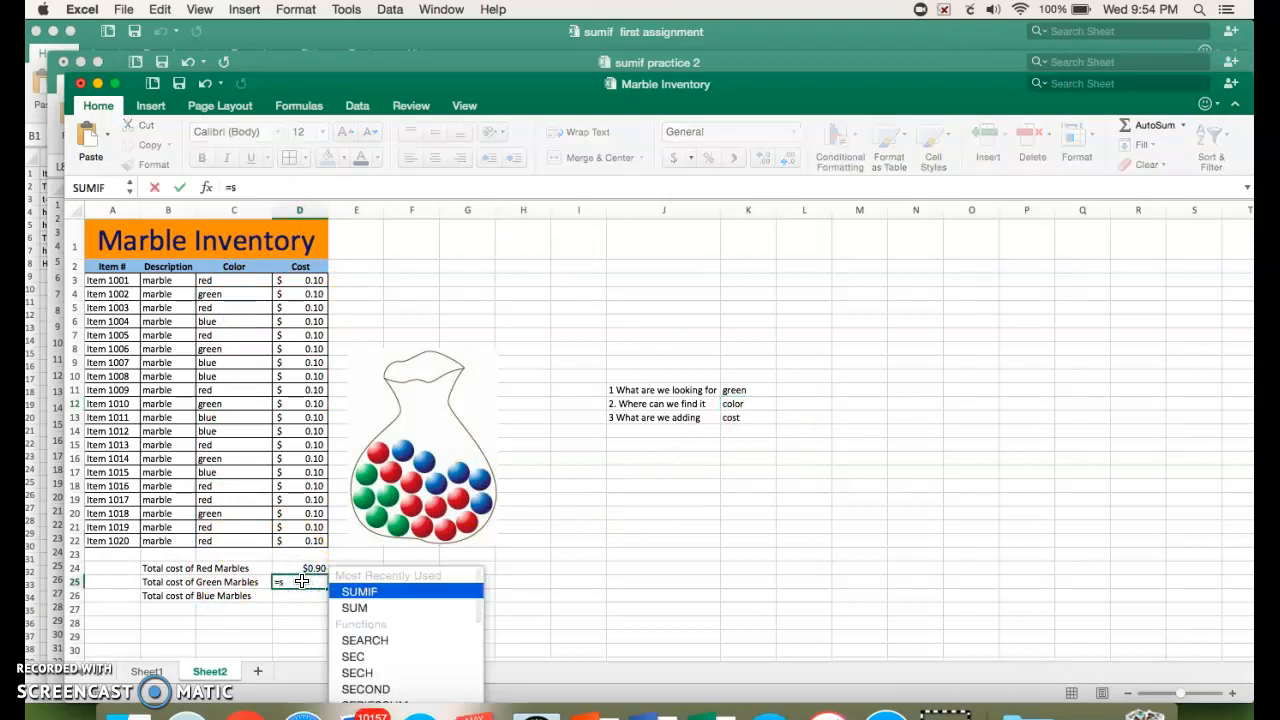
double_click(367, 590)
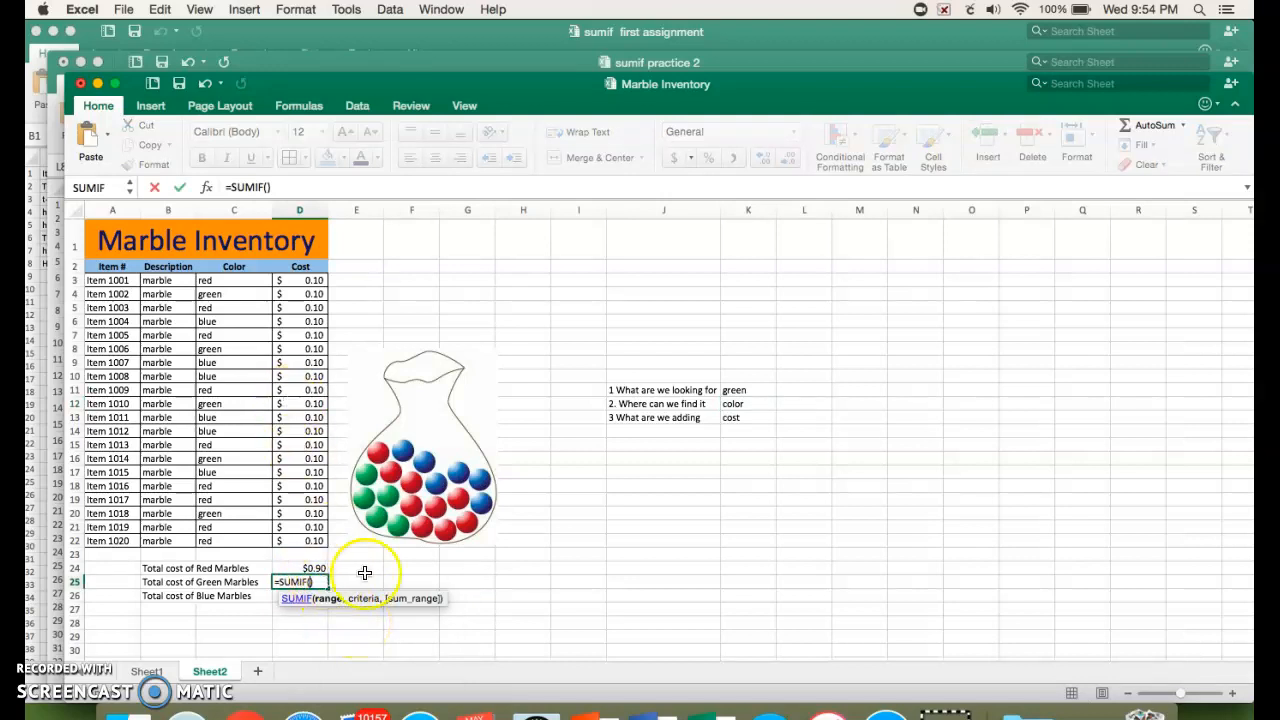
drag(245, 280, 244, 540)
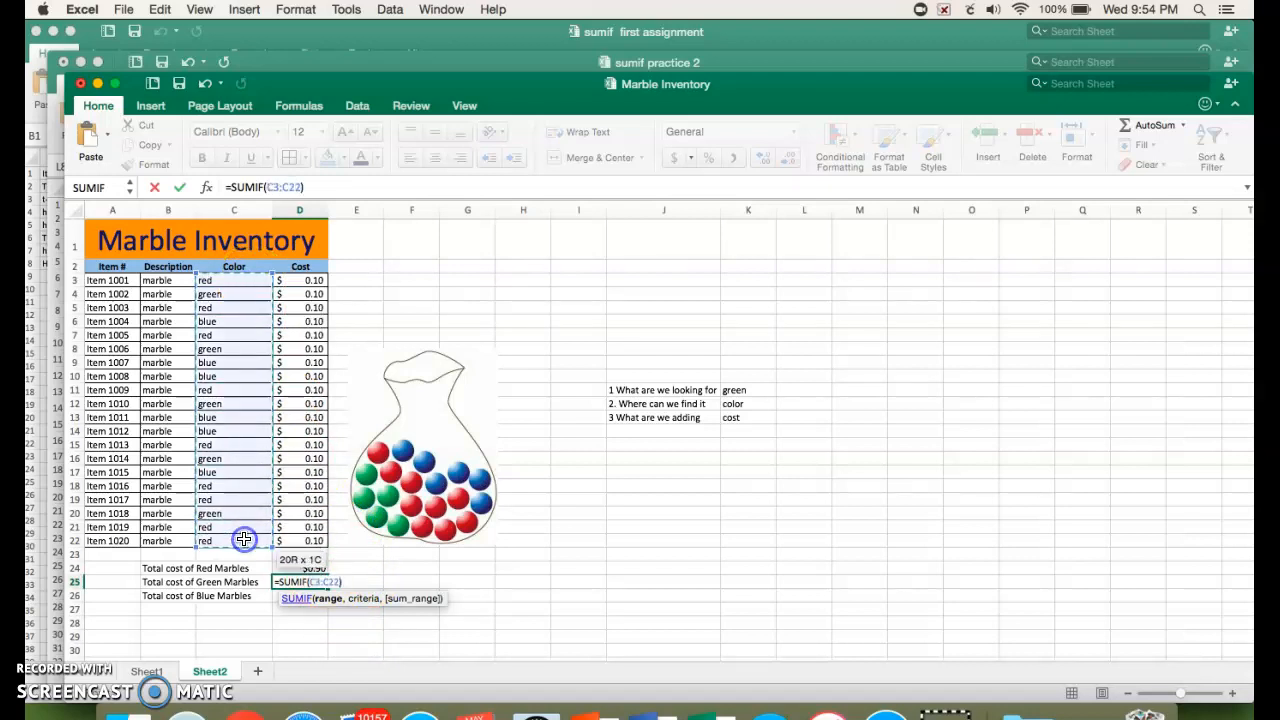
key(super+t)
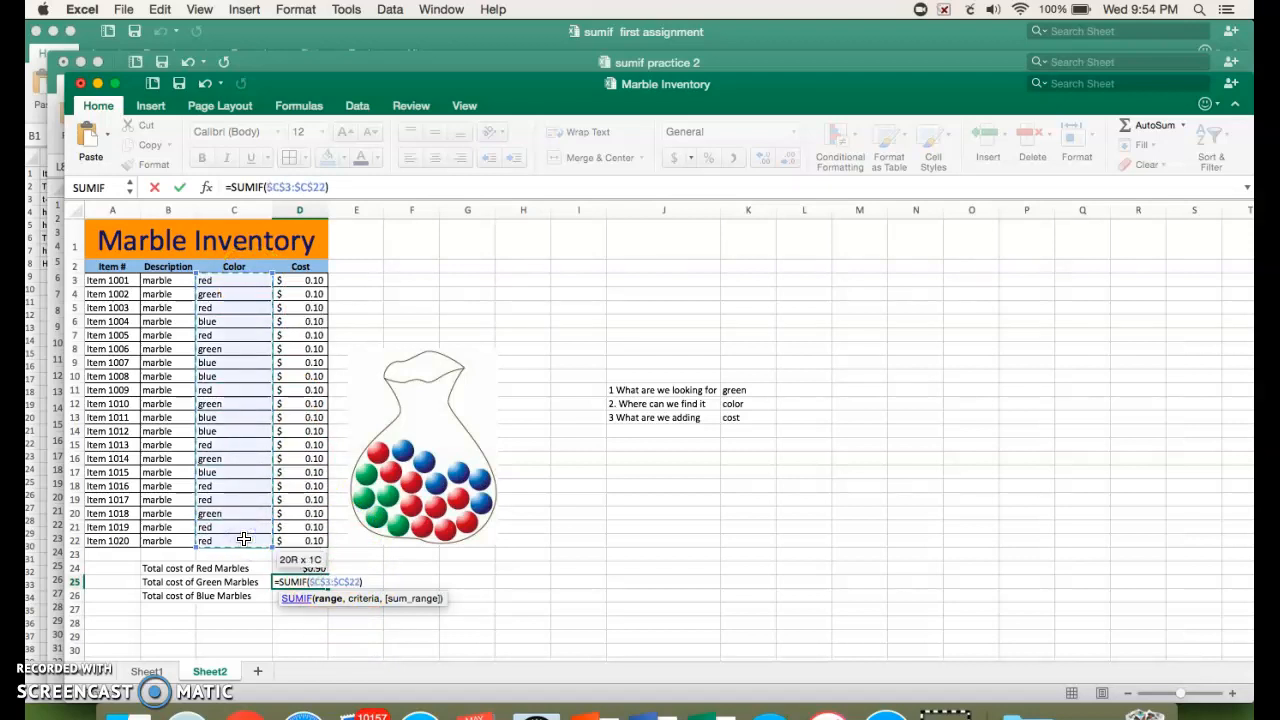
text(,"green)
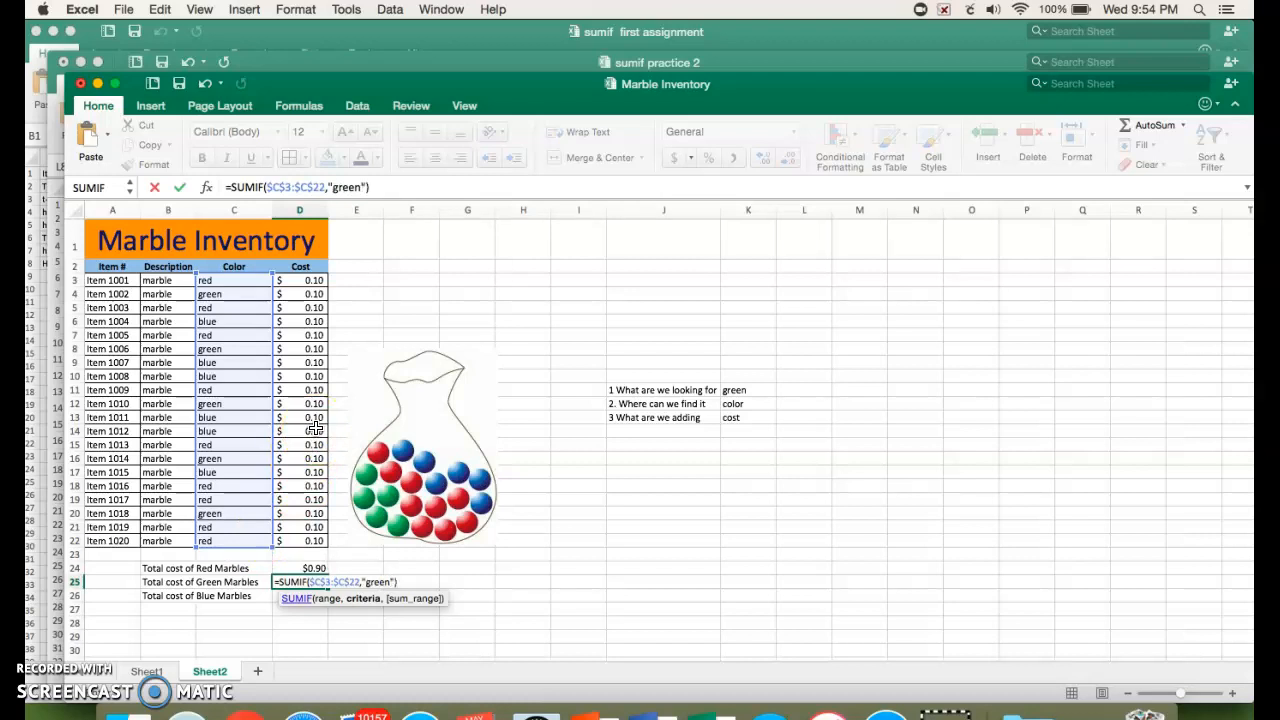
text(",)
drag(318, 280, 308, 540)
key(super+t)
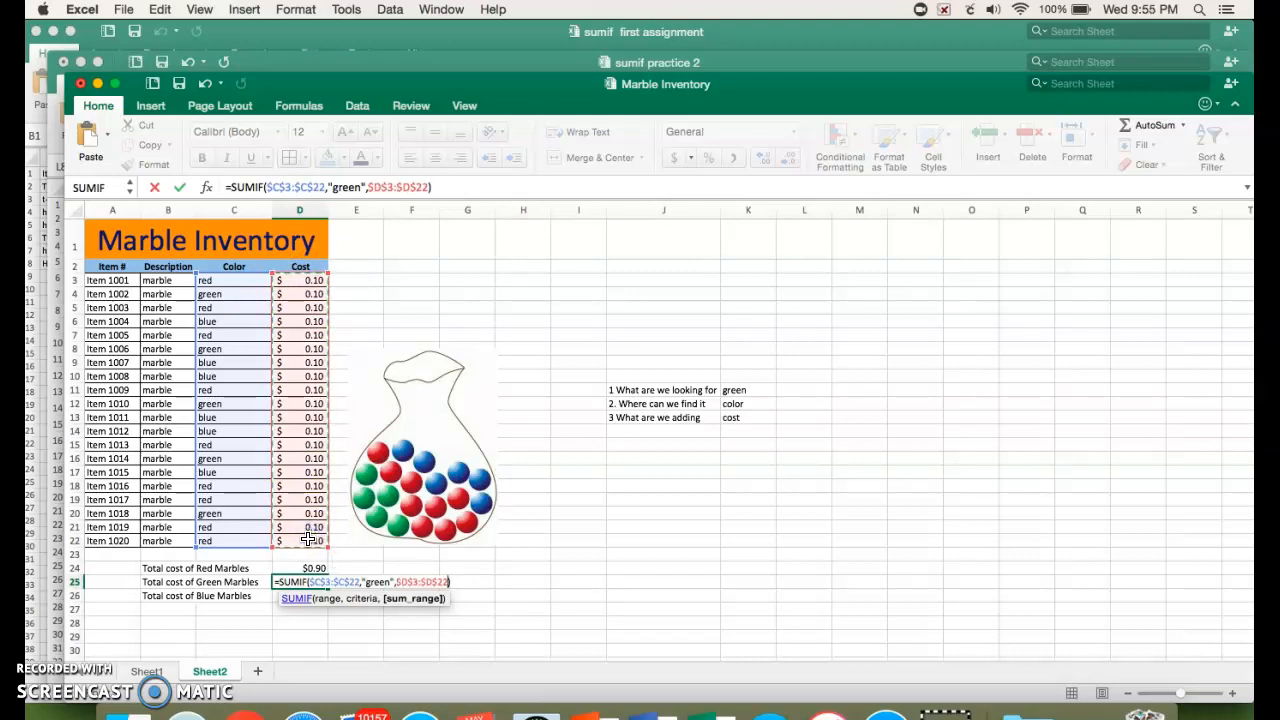
key(Return)
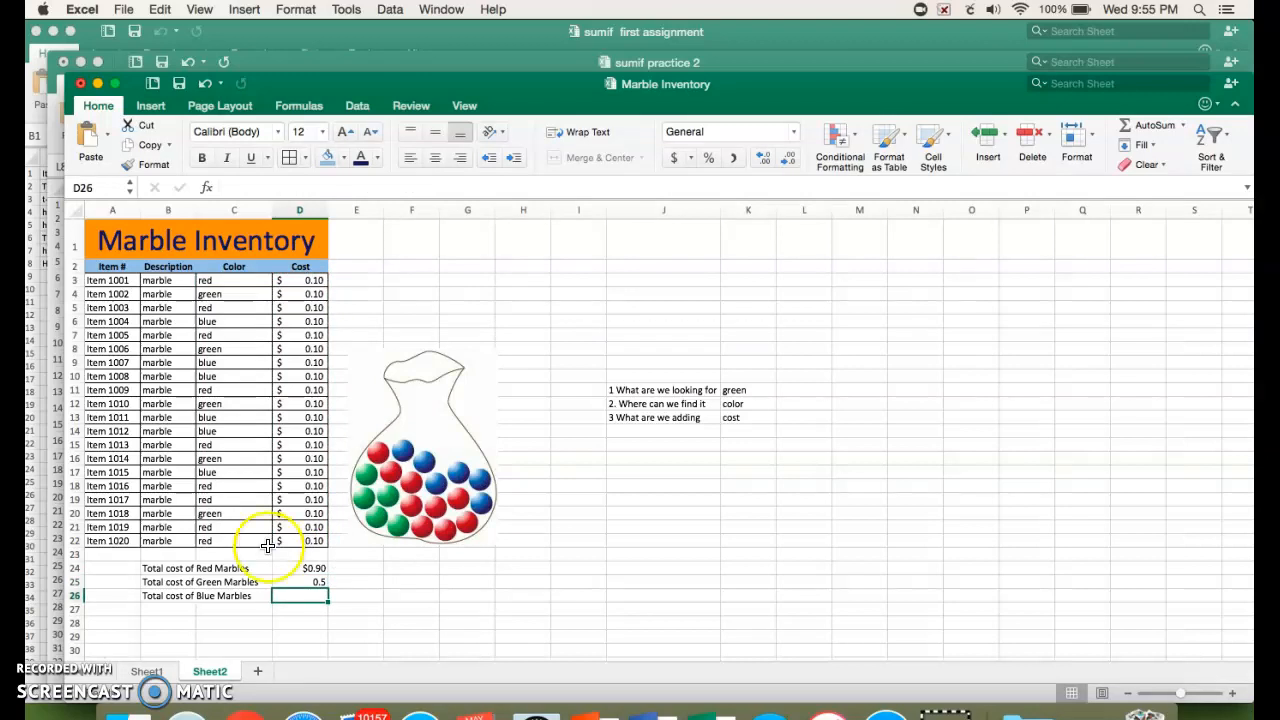
Step: Format the green marbles' total cost in D25 as Currency
click(315, 582)
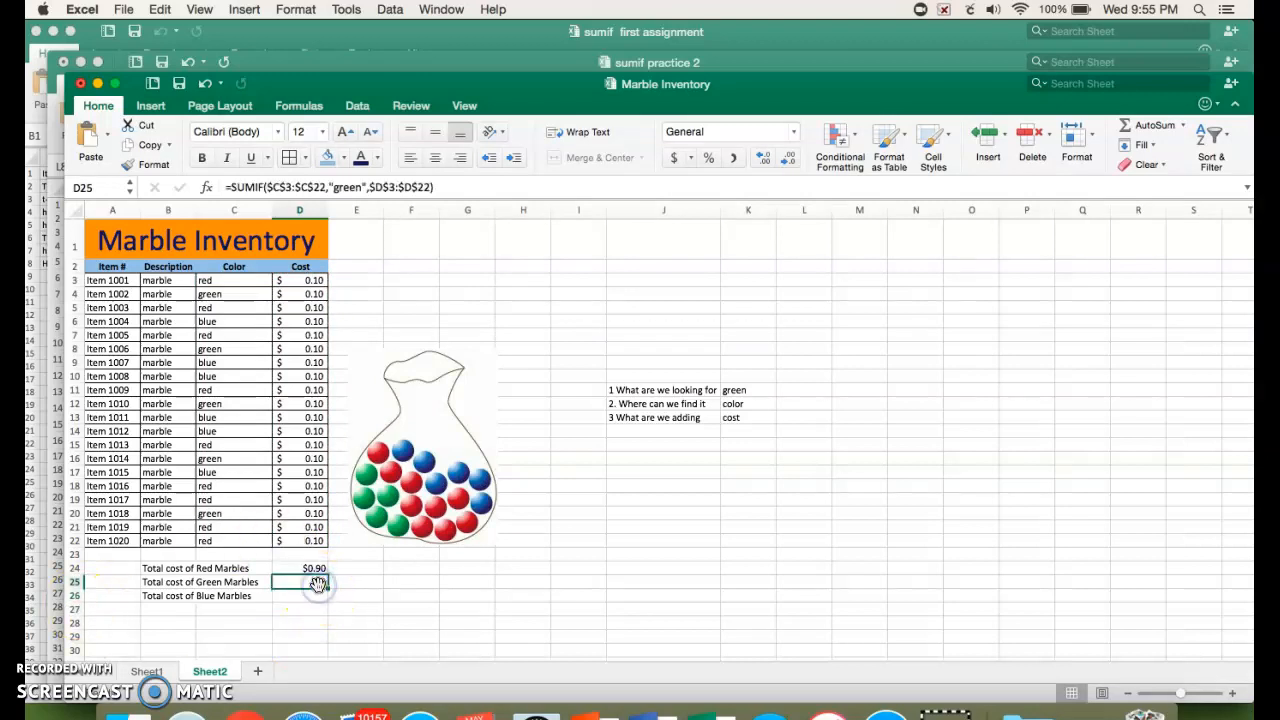
click(793, 131)
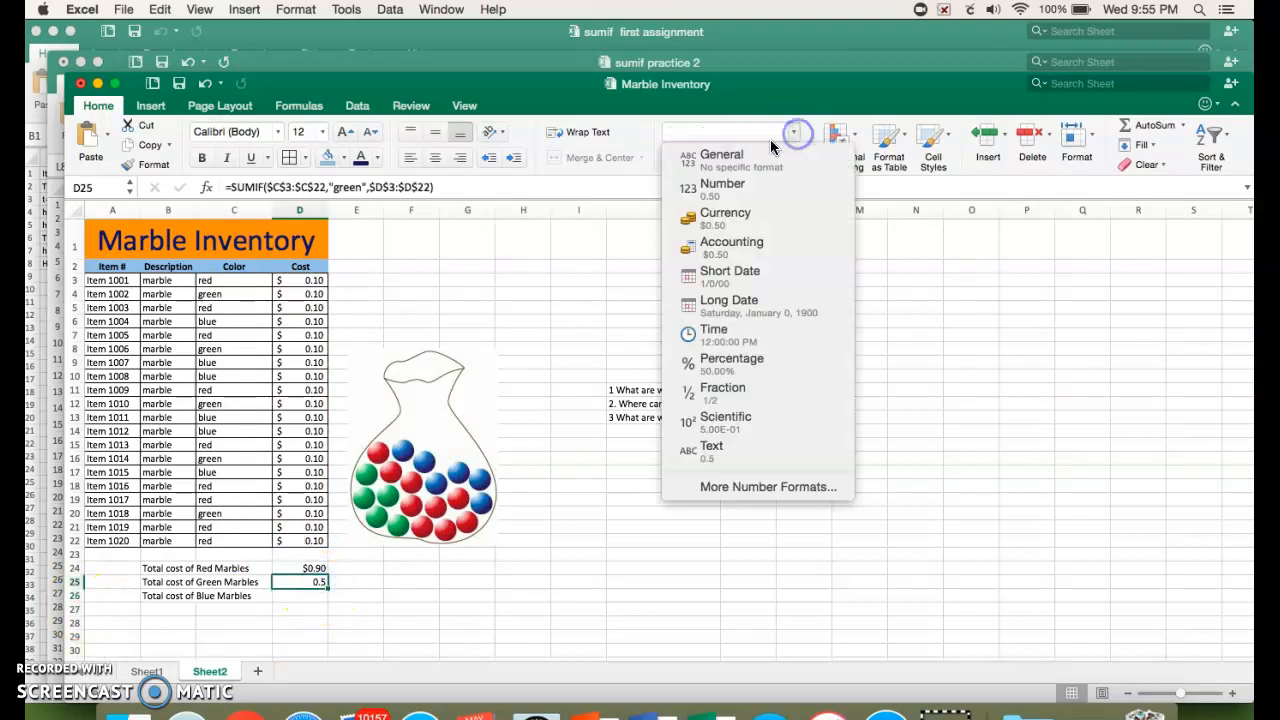
click(739, 215)
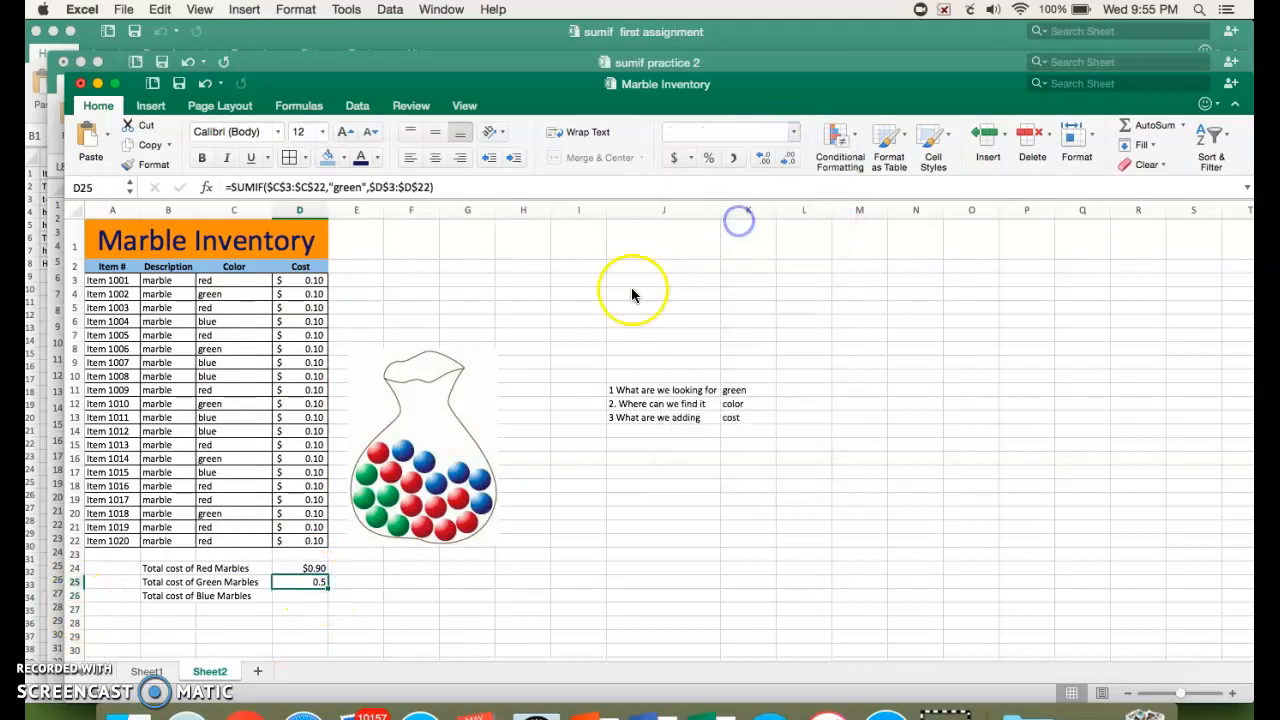
Step: Change the answer to the first question in K11 to "blue"
click(315, 597)
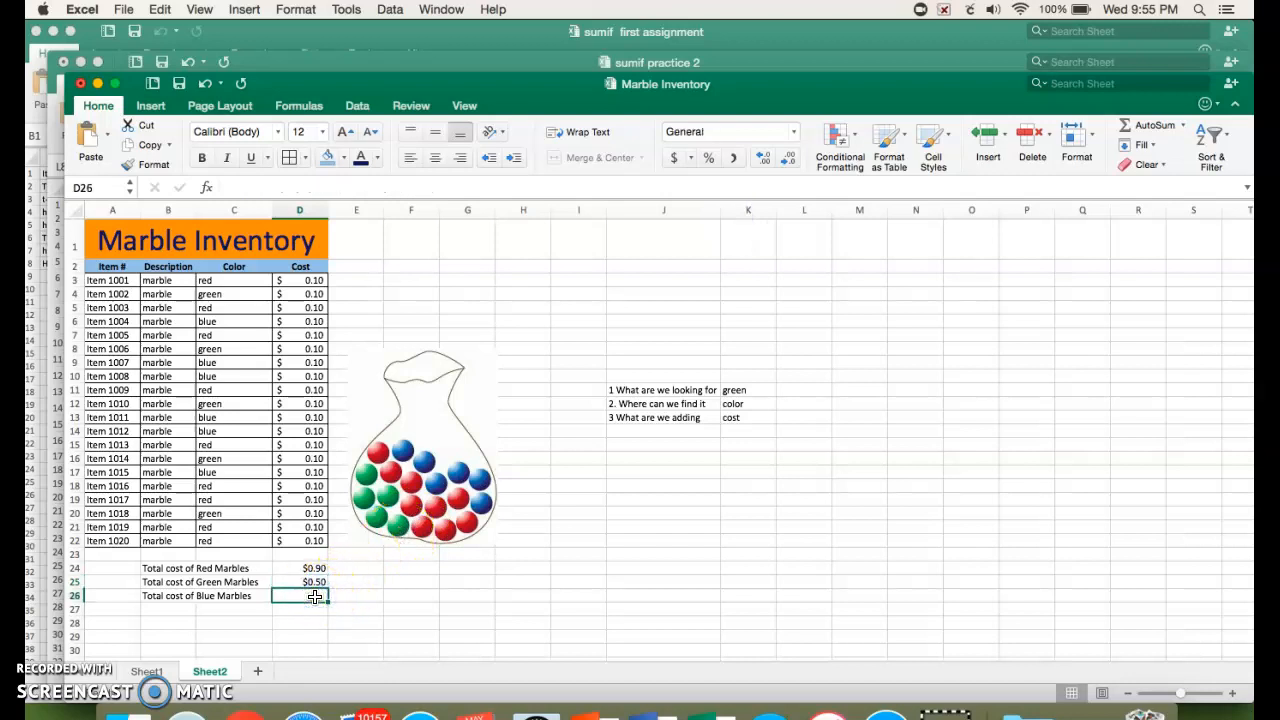
click(746, 391)
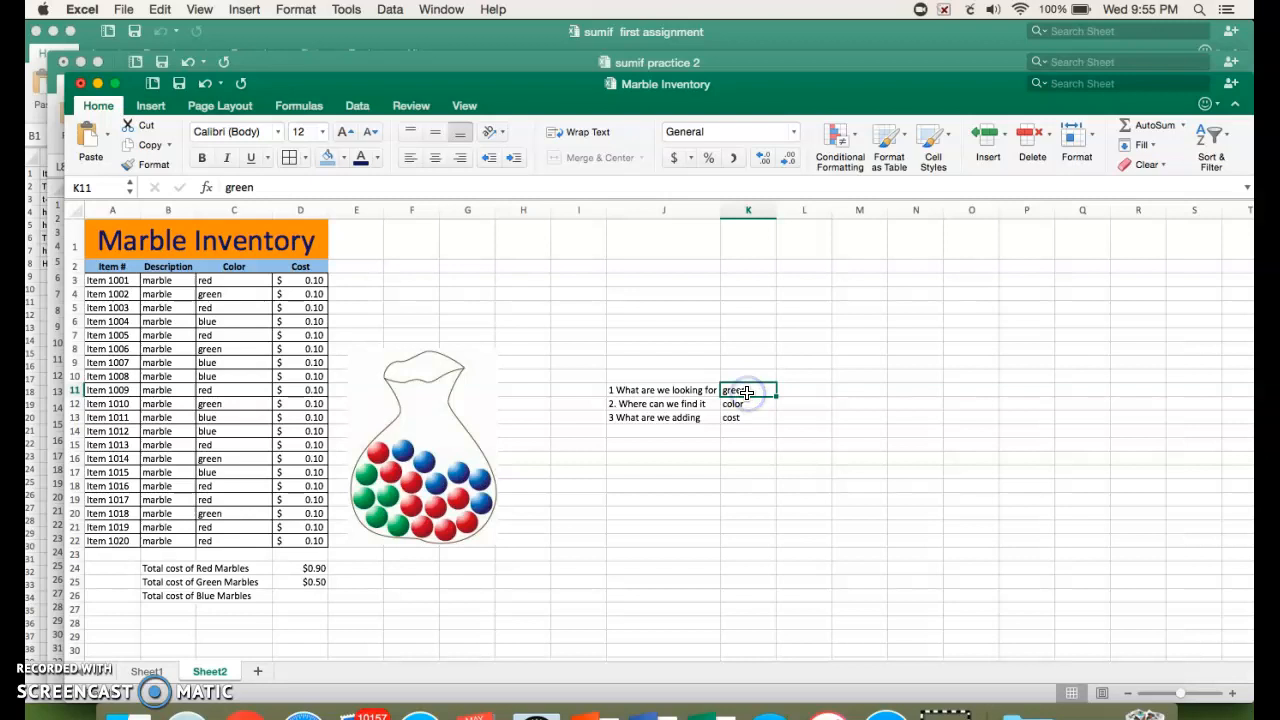
text(blue)
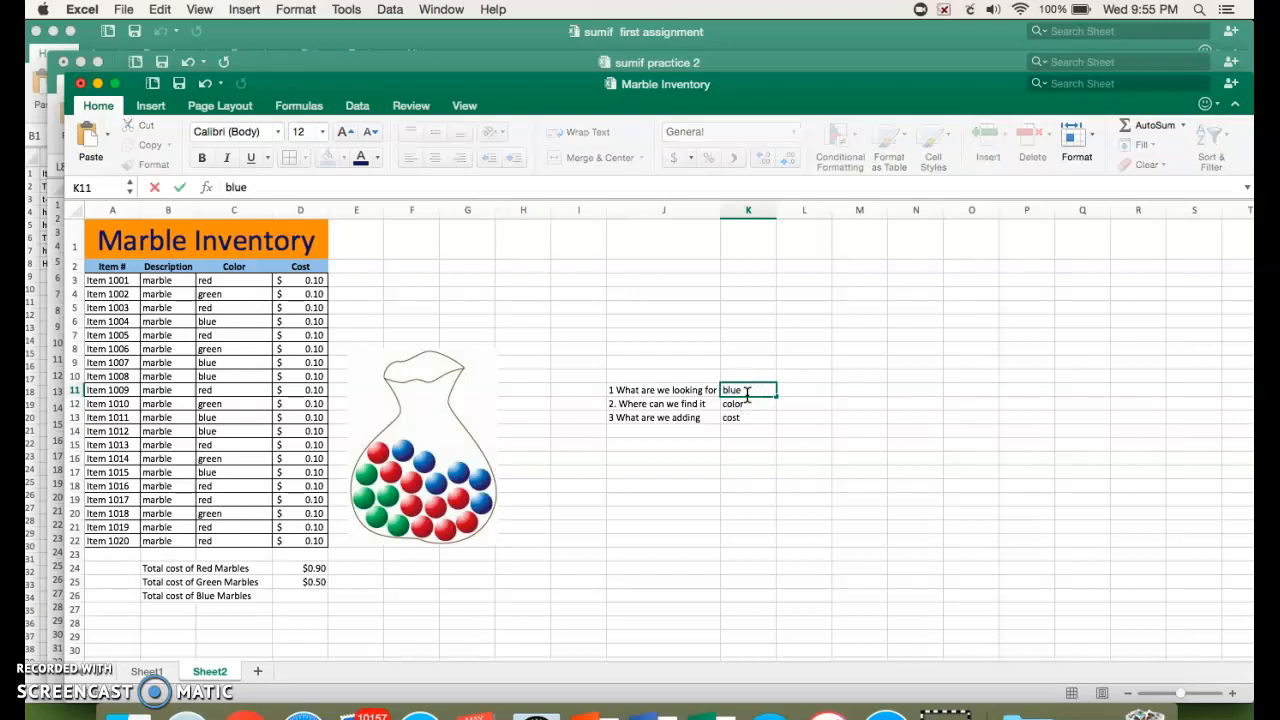
Step: Enter a SUMIF formula in D26 for the blue marbles' total cost, using range $C$3:$C$22, criterion "blue" and sum range $D$3:$D$22
click(309, 597)
text(=sumi)
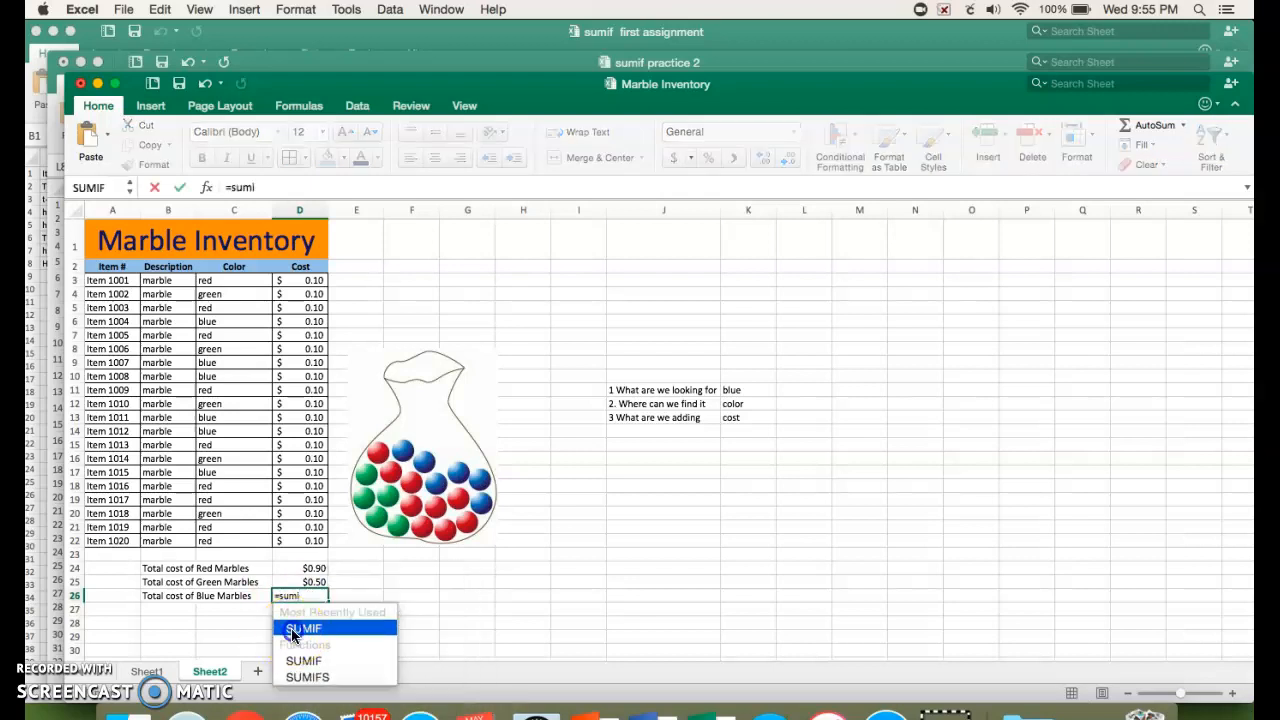
double_click(304, 628)
drag(231, 284, 259, 538)
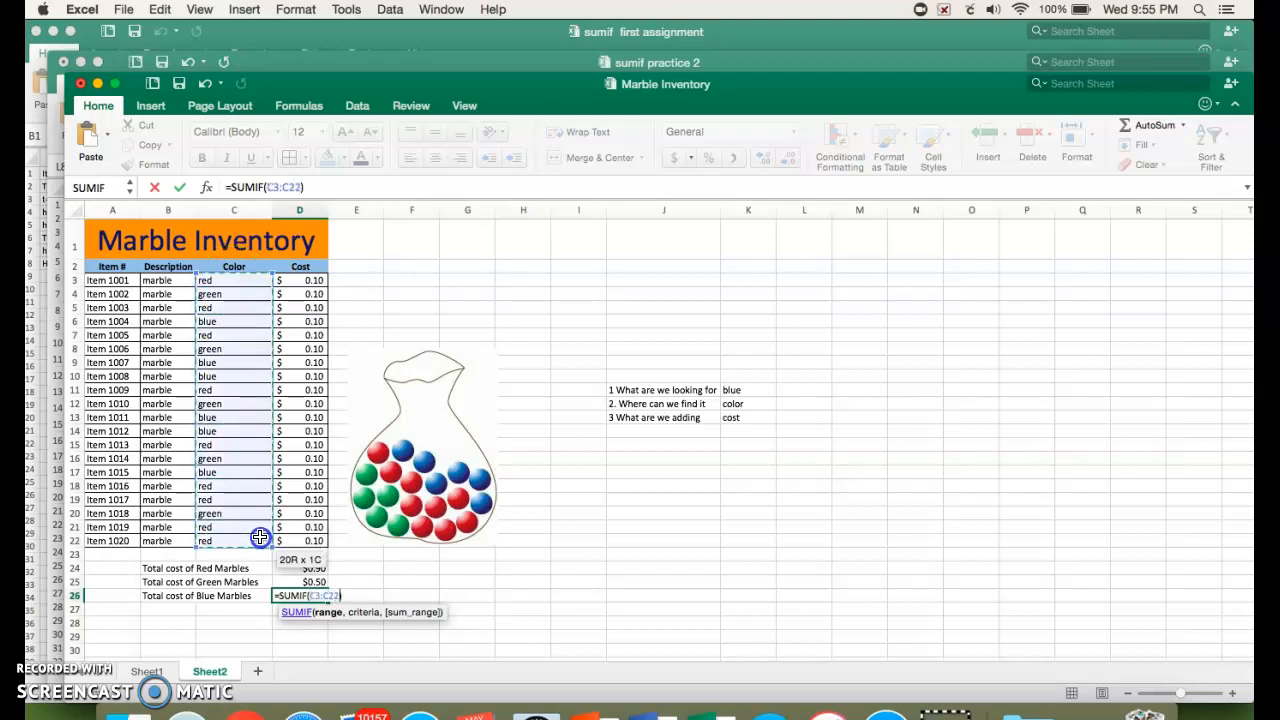
key(super+t)
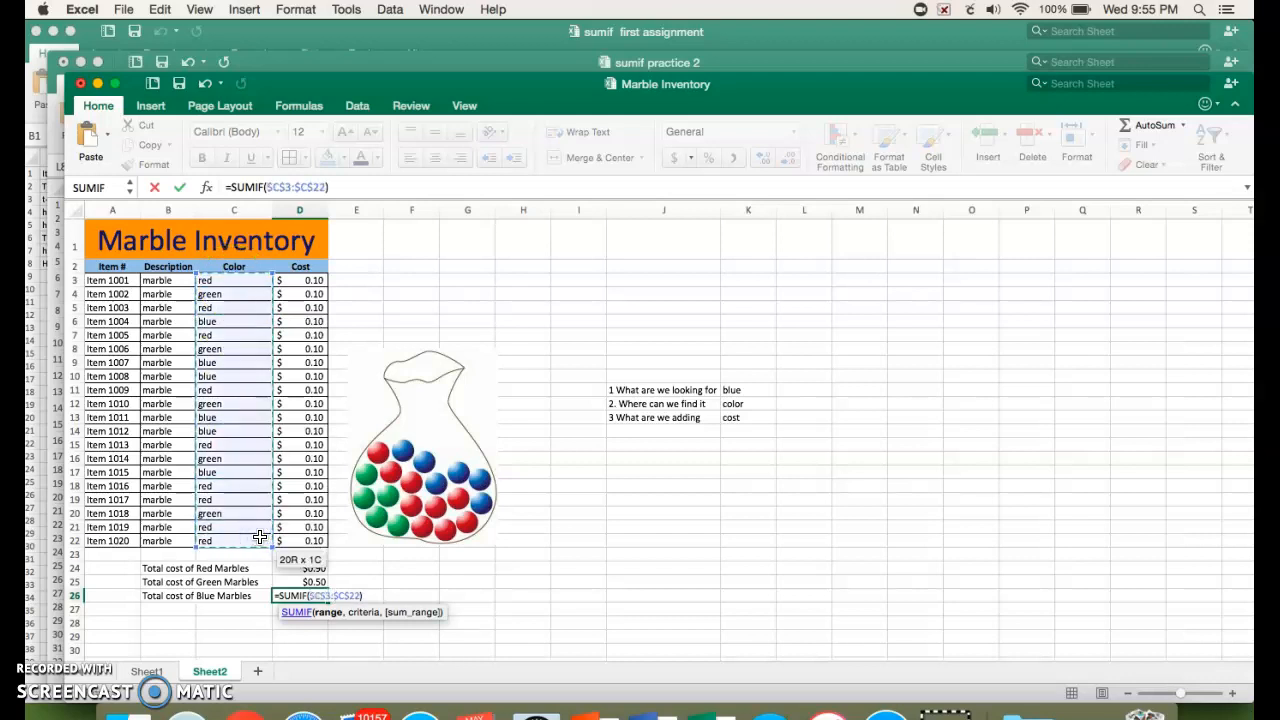
text(,"blue)
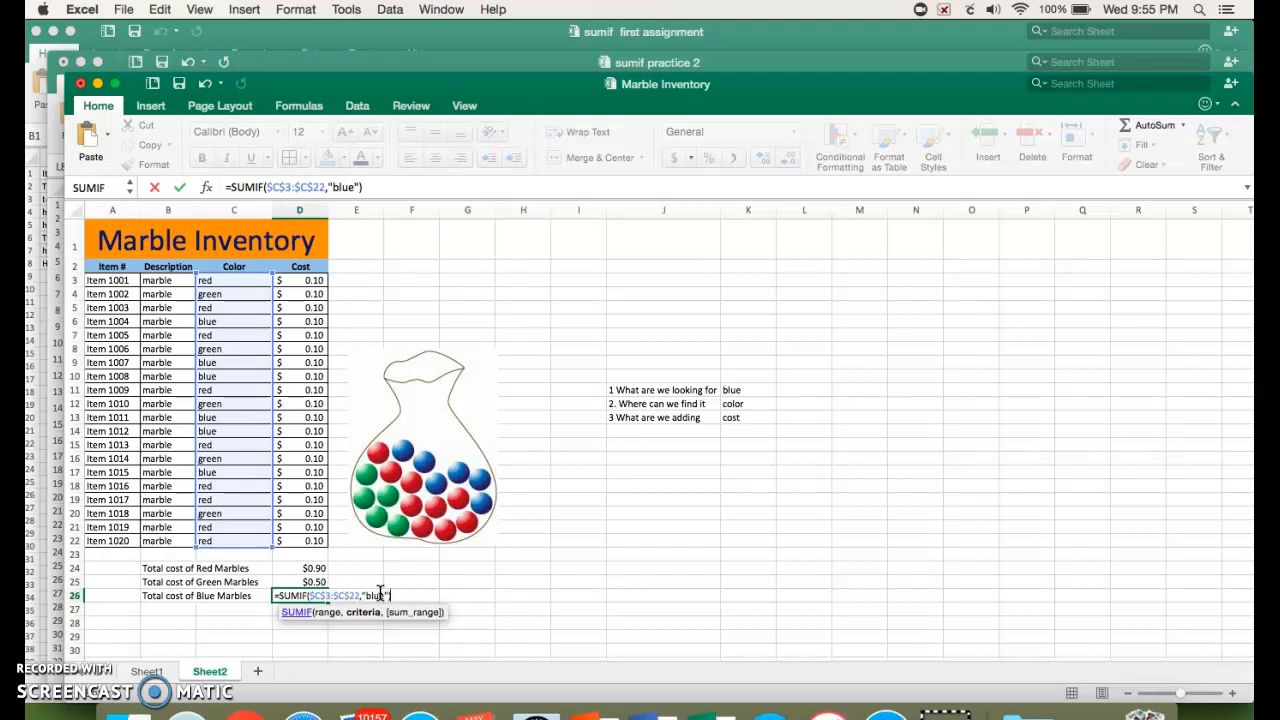
text(,)
drag(314, 280, 327, 545)
key(F4)
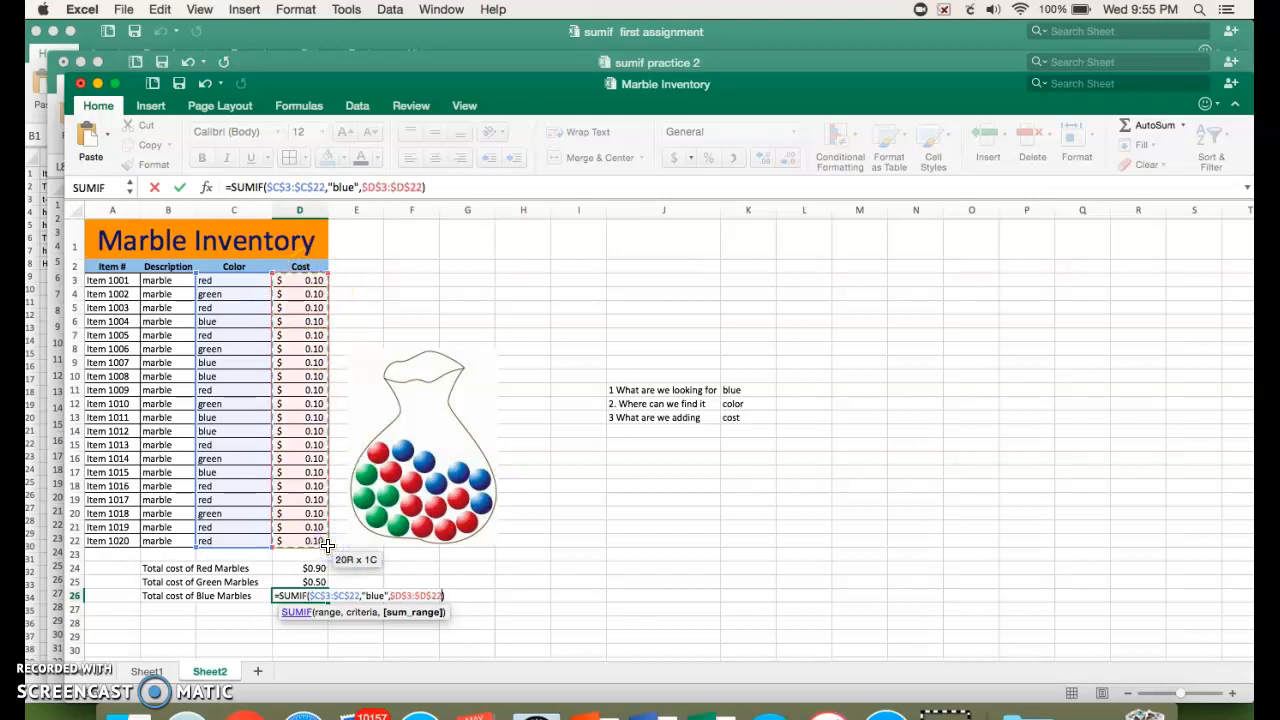
key(Return)
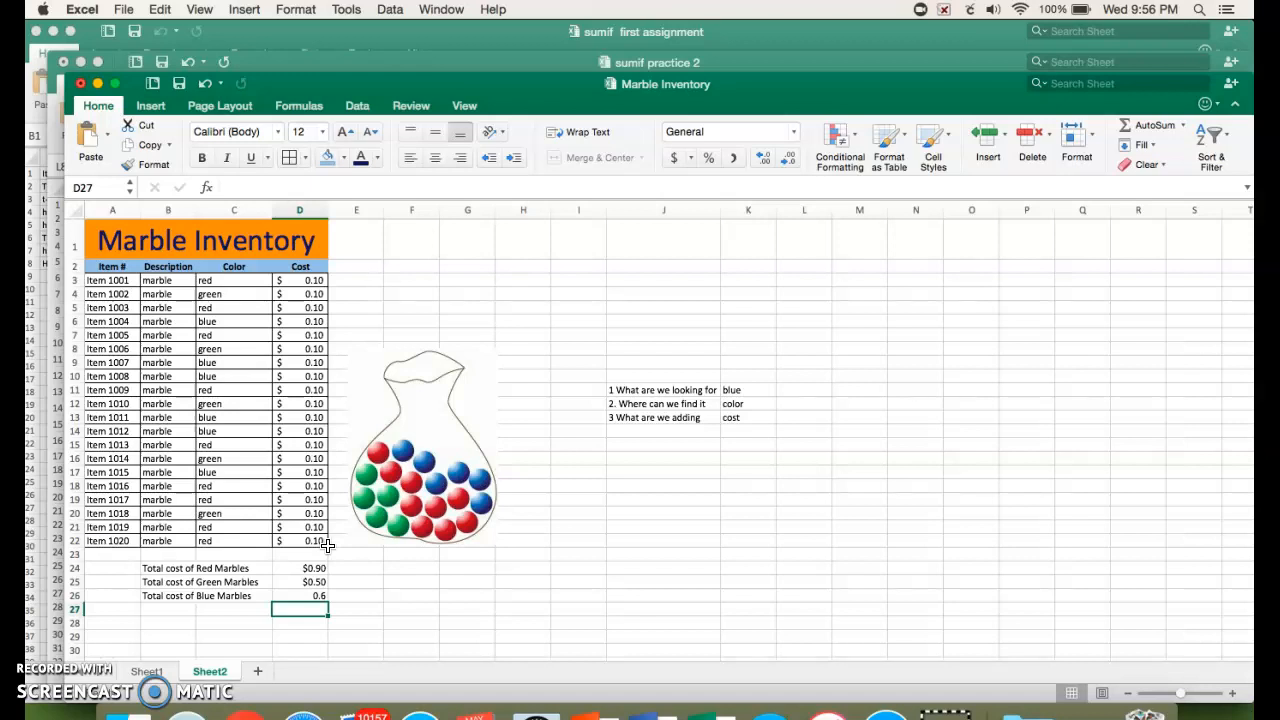
Step: Apply the Accounting number format to the blue marbles' total cost in D26
click(318, 595)
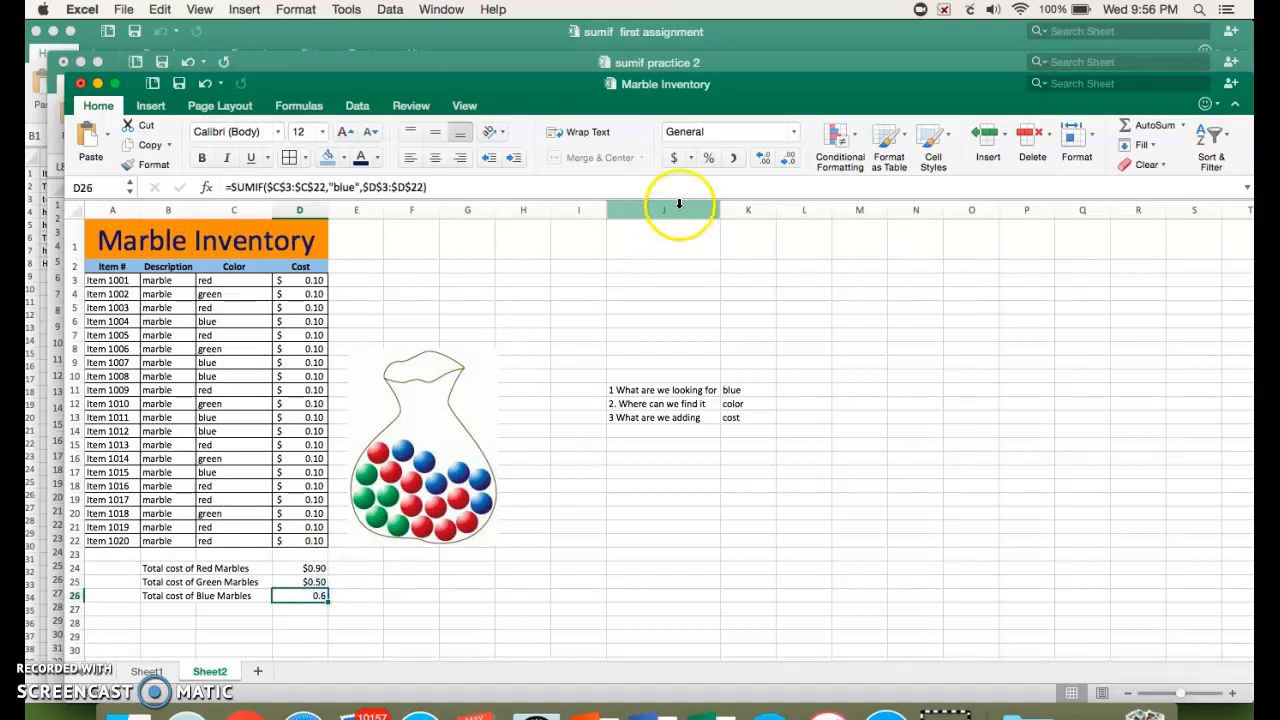
click(673, 160)
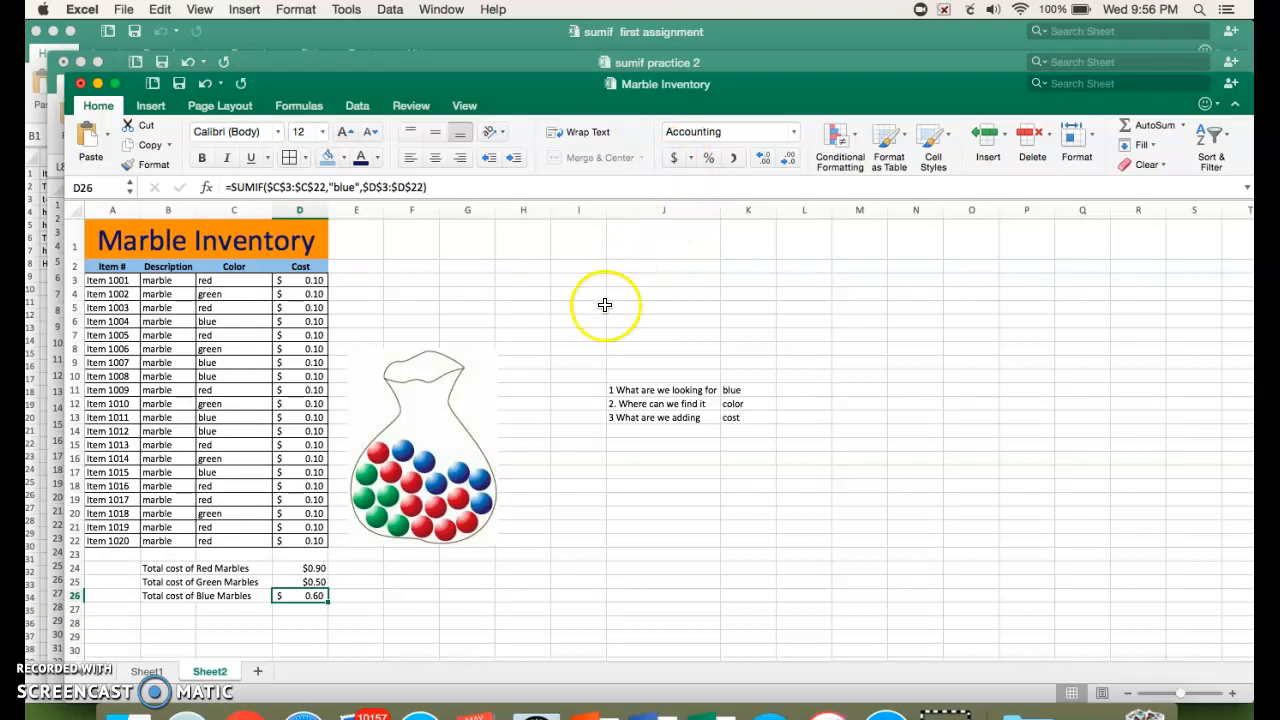